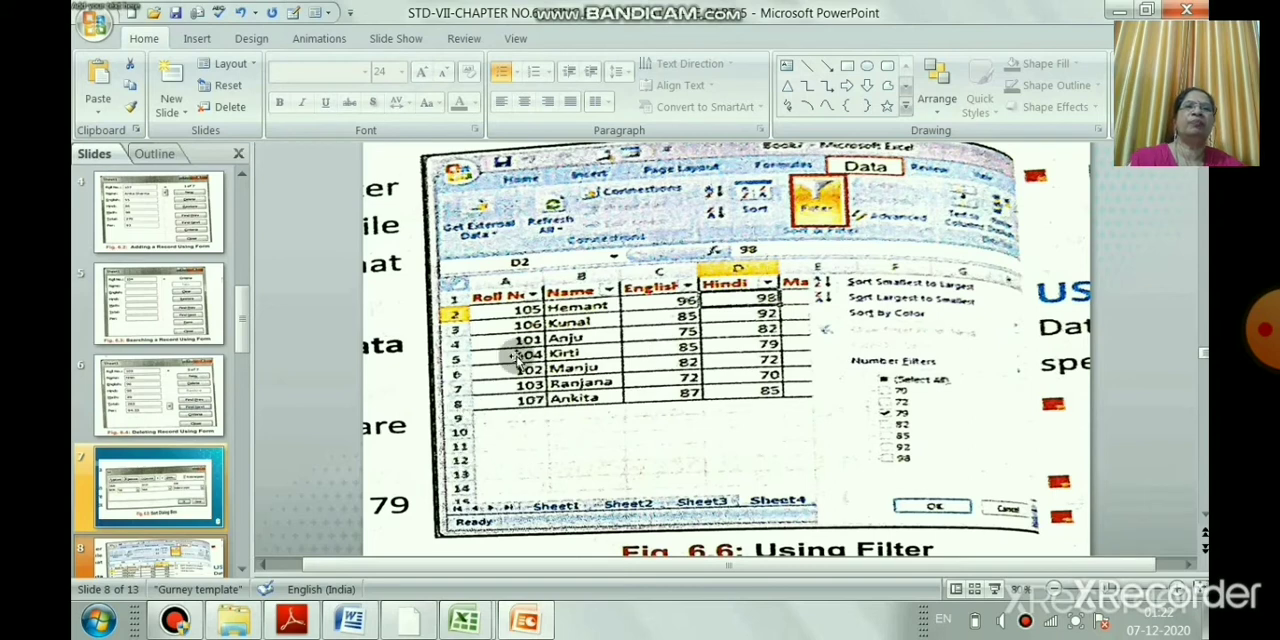
# Review slides 9 to 11, covering Advanced Filter, the data for Subtotal and the Data Validation dialog
pyautogui.click(243, 568)
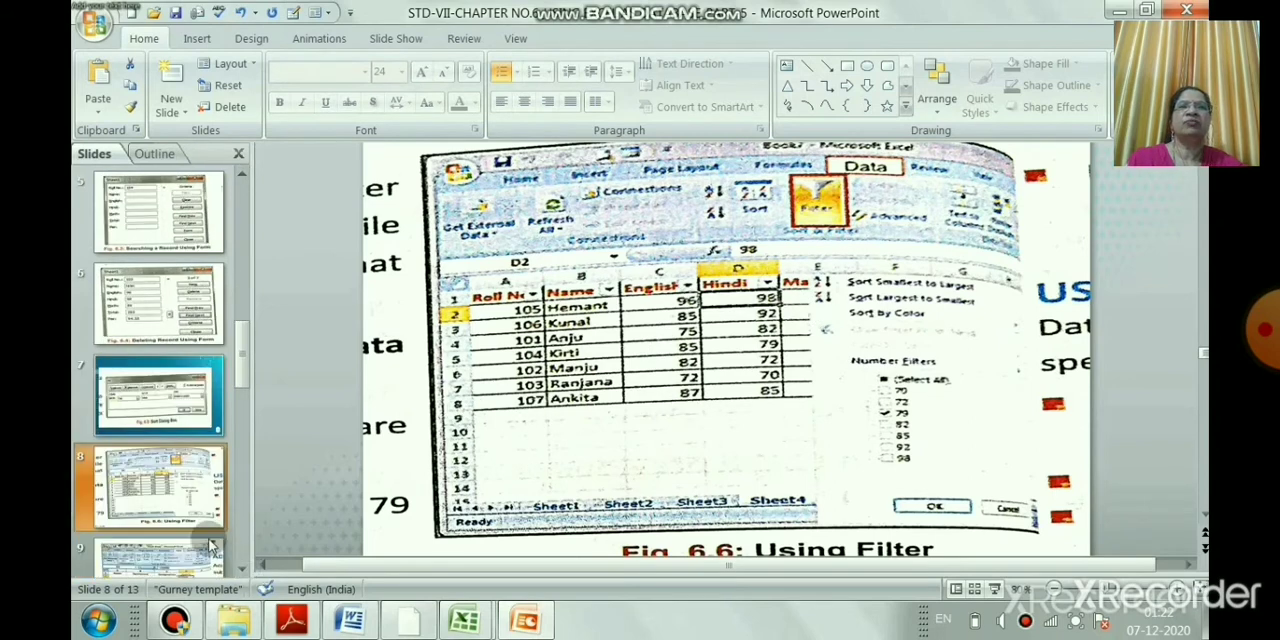
pyautogui.click(187, 566)
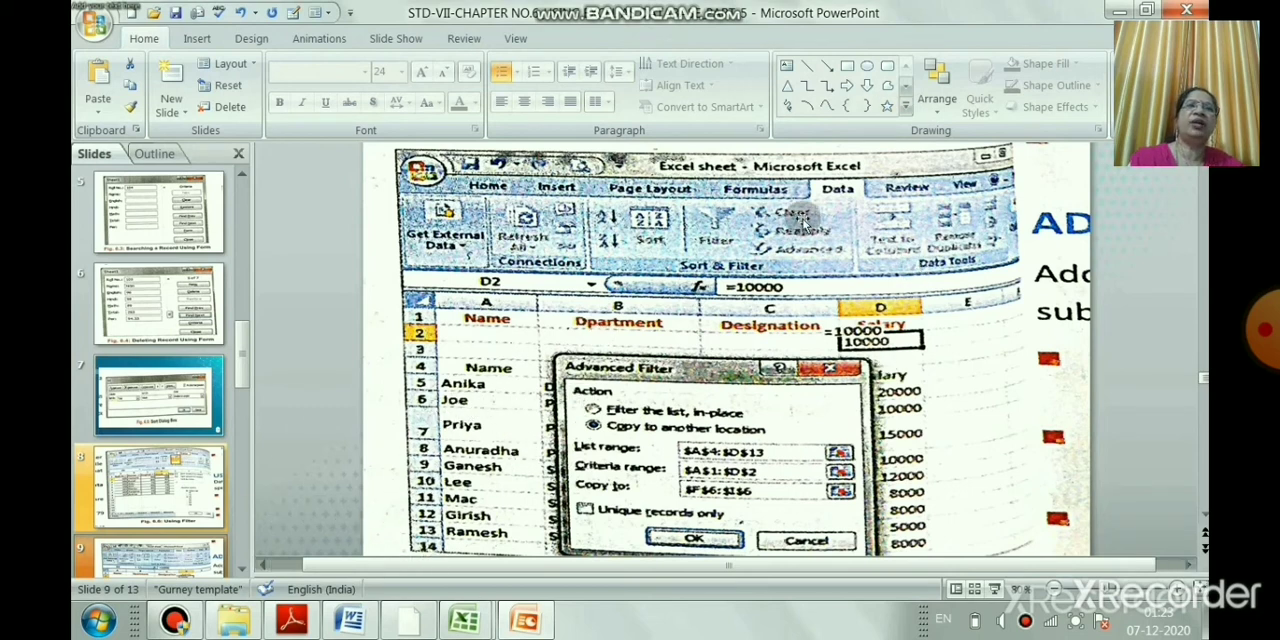
pyautogui.click(240, 570)
pyautogui.click(240, 570)
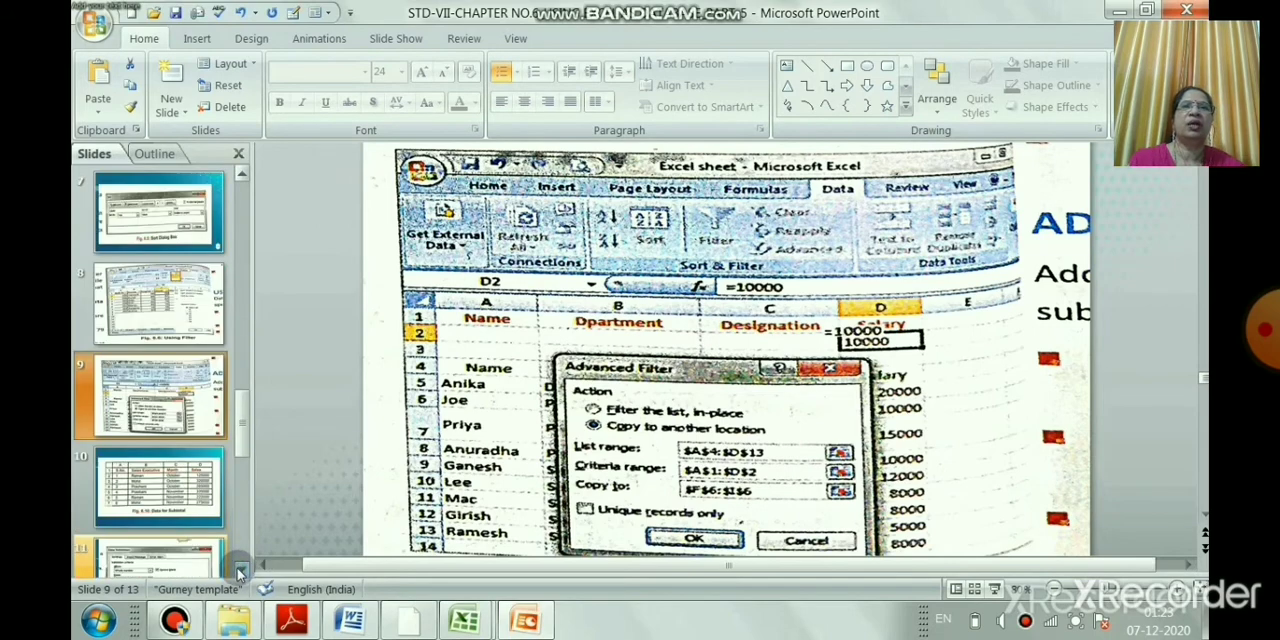
pyautogui.click(203, 498)
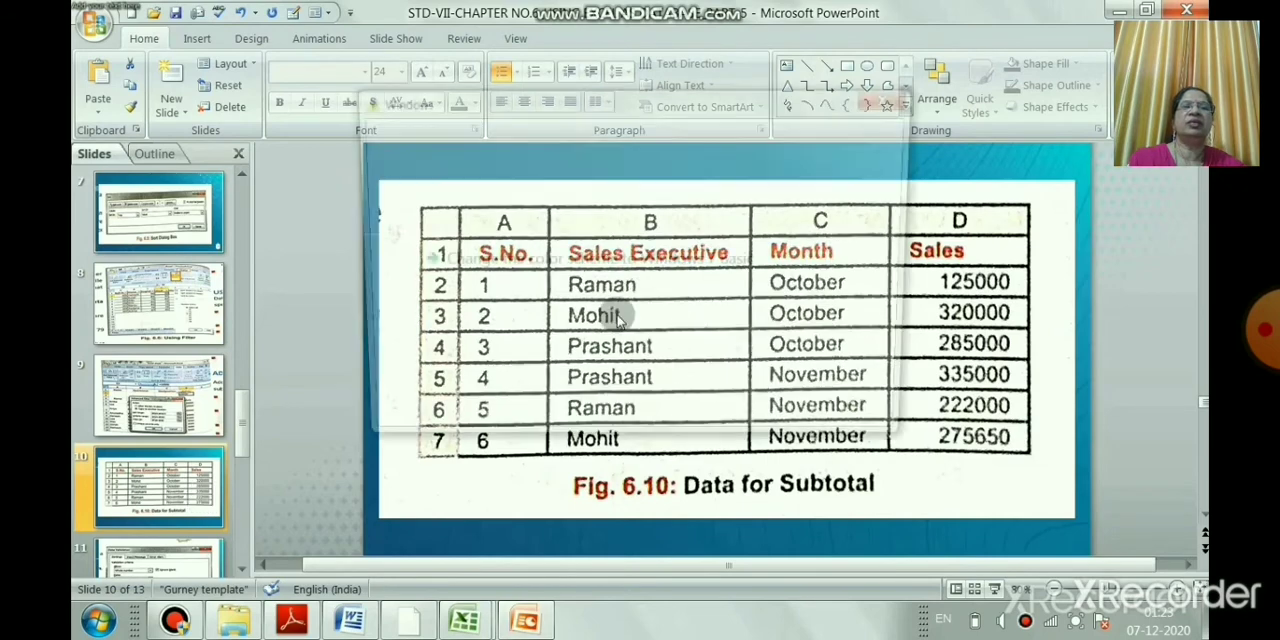
pyautogui.click(906, 101)
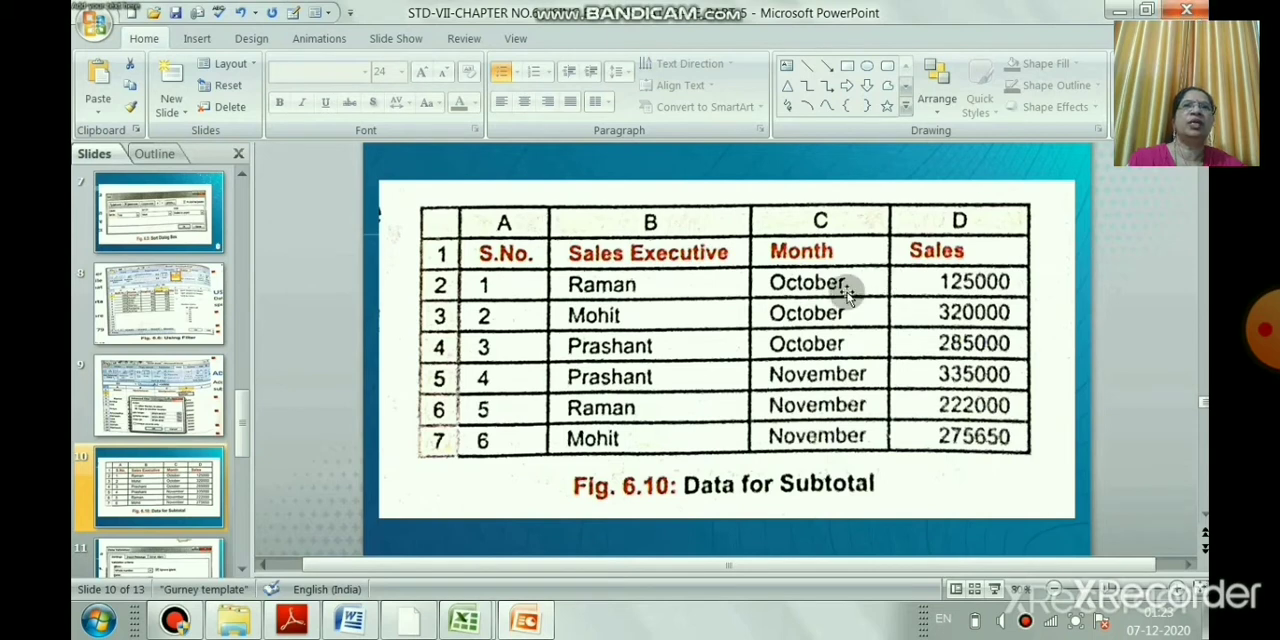
pyautogui.click(244, 568)
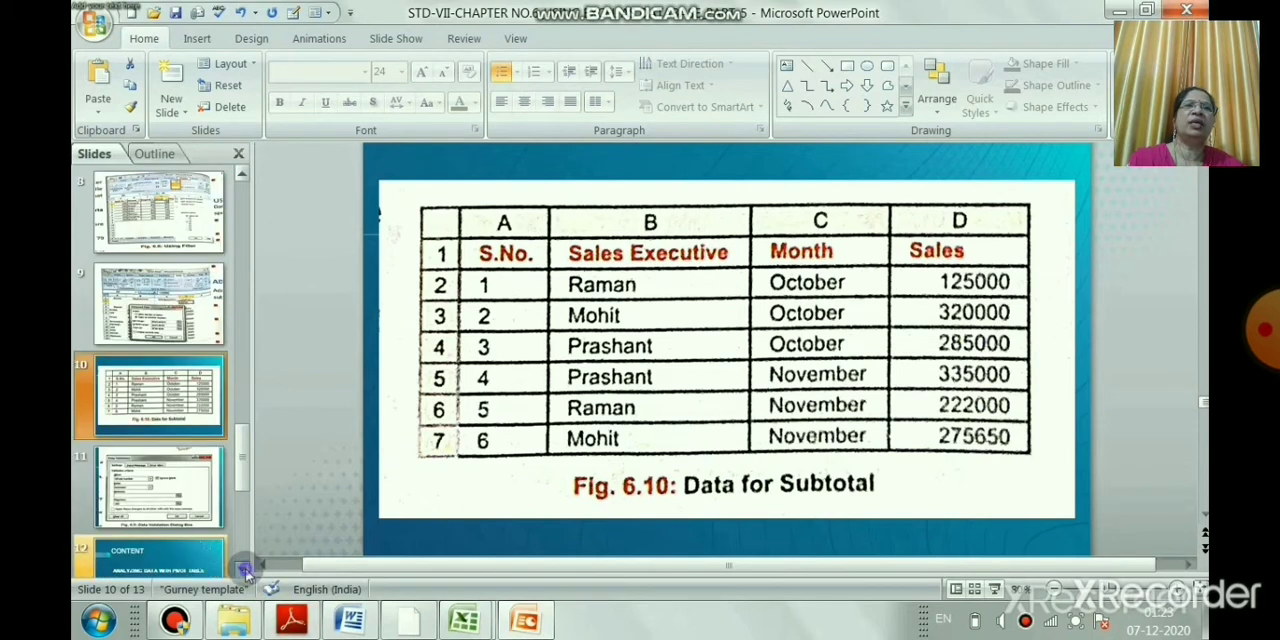
pyautogui.click(224, 505)
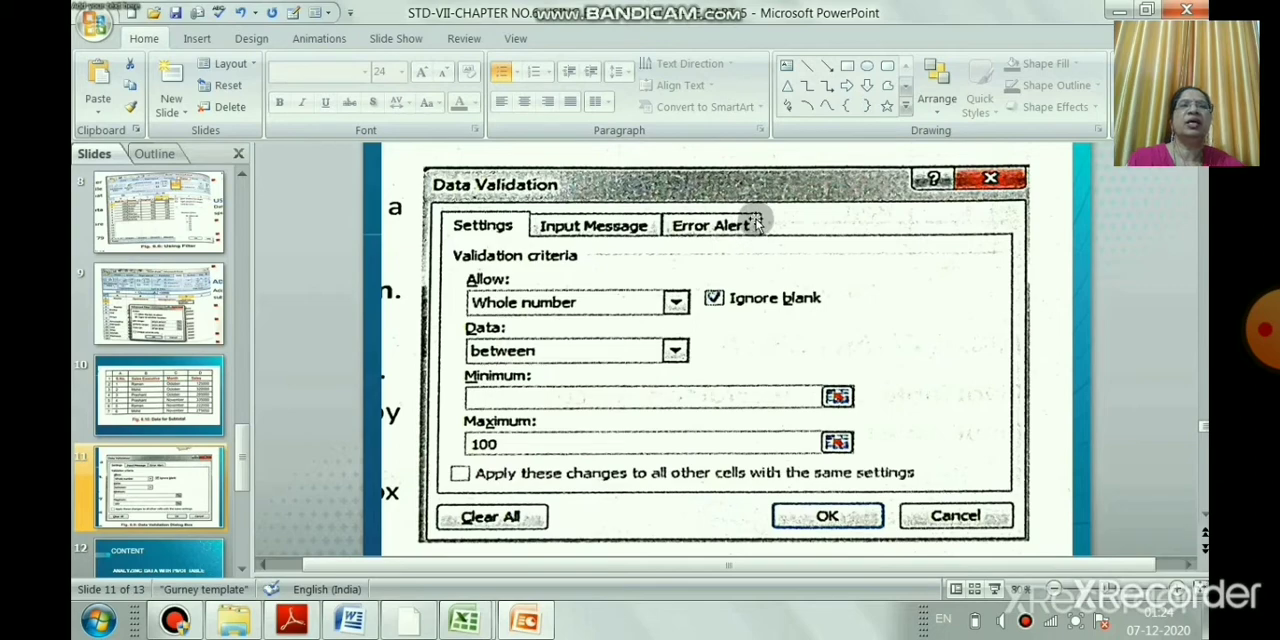
# Review slides 12 and 13 on analyzing data with a pivot table, dismissing the Windows color scheme prompt
pyautogui.click(210, 562)
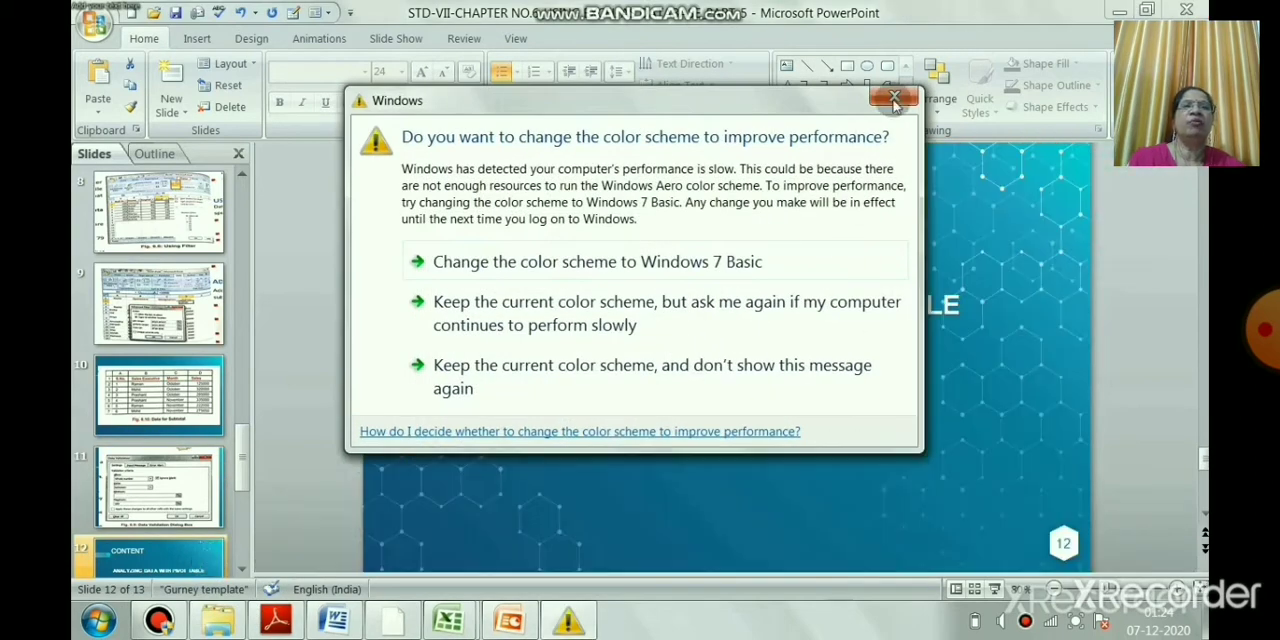
pyautogui.click(888, 99)
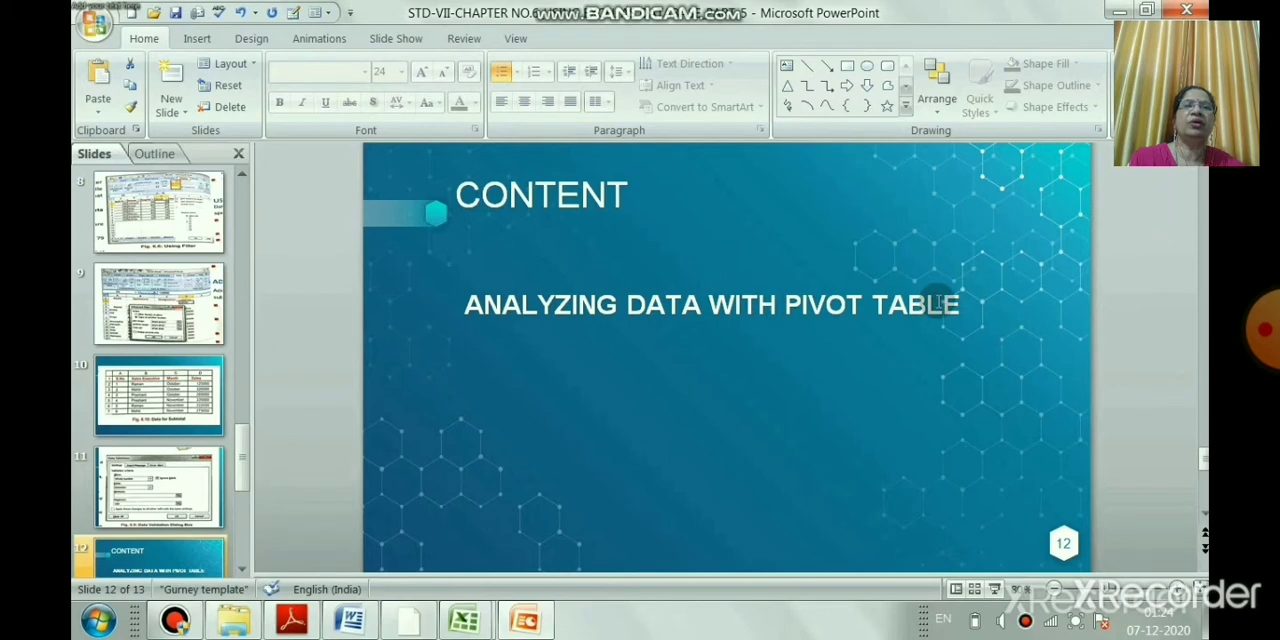
pyautogui.click(242, 568)
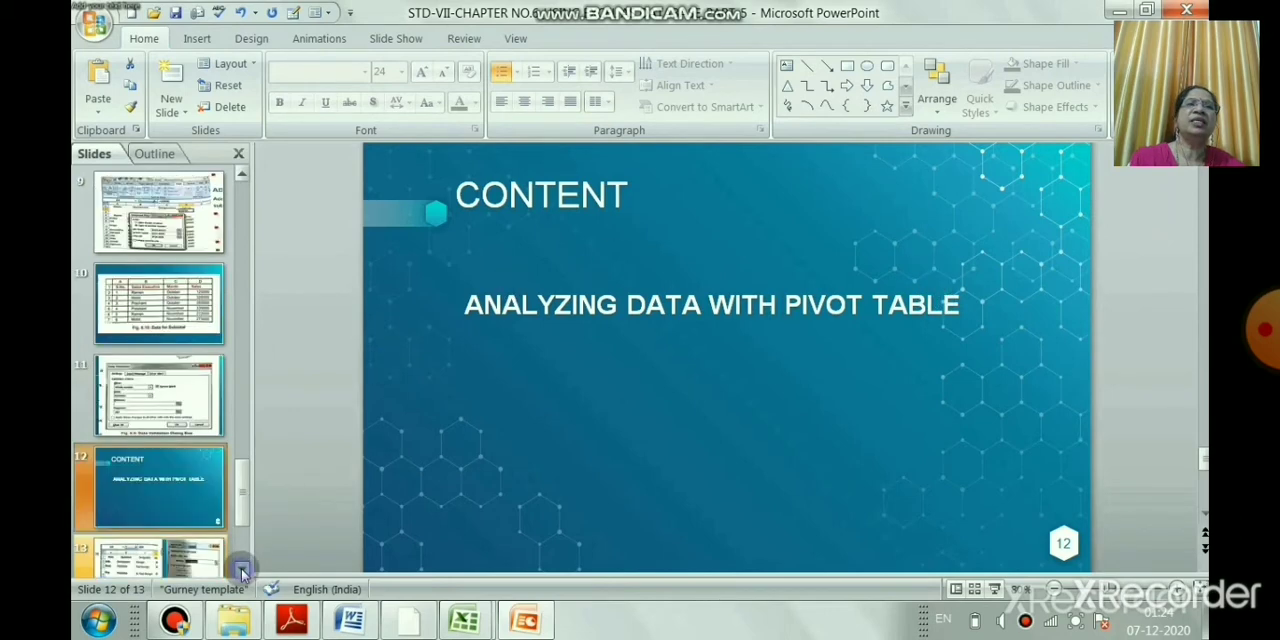
pyautogui.click(242, 568)
pyautogui.click(211, 500)
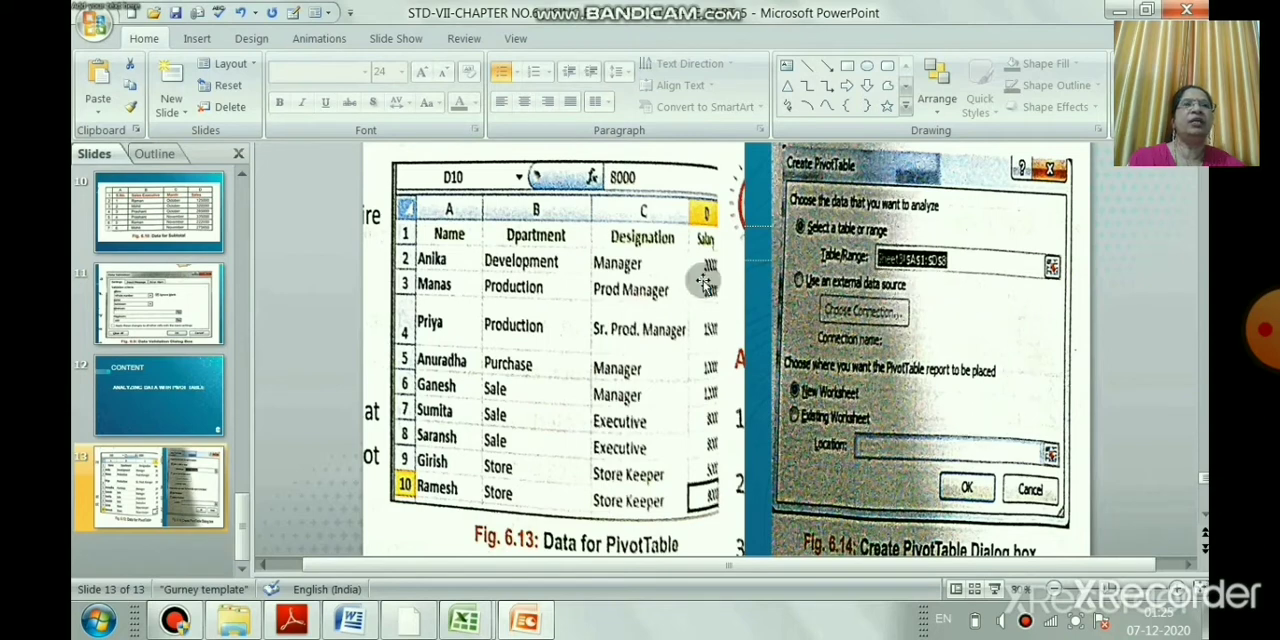
# Switch to the Excel salary workbook and examine the MANAGER entries in the DESIGNATION column, keeping the current Windows color scheme
pyautogui.hotkey('alt', 'Tab')
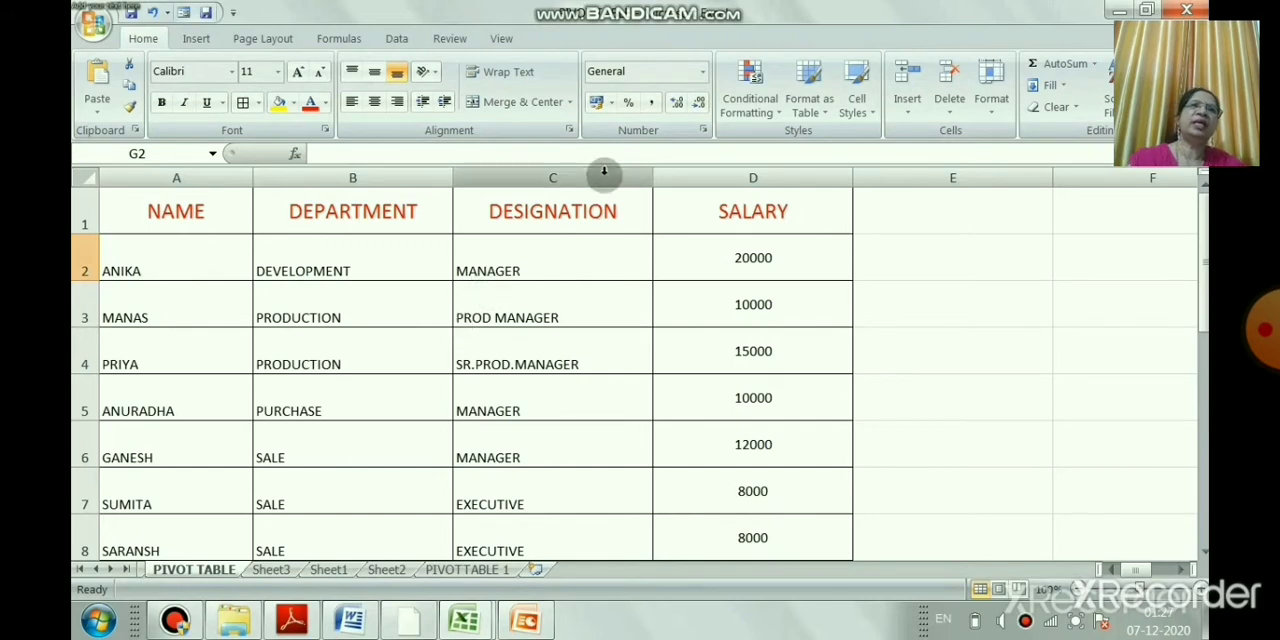
pyautogui.click(499, 270)
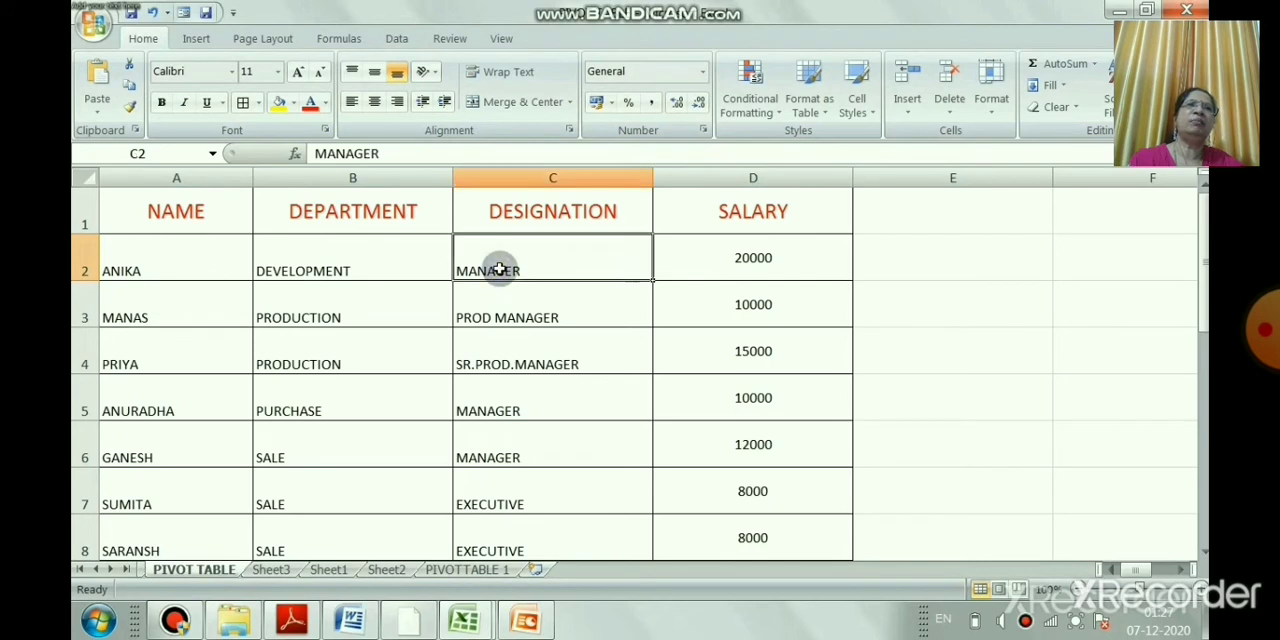
pyautogui.click(481, 409)
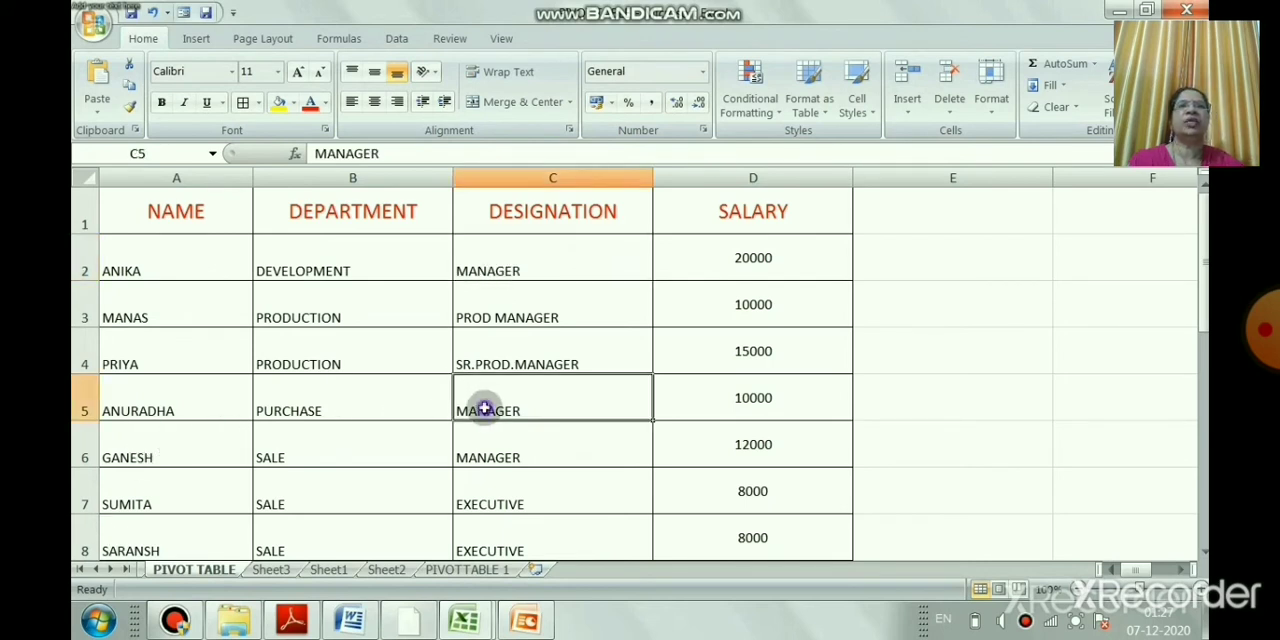
pyautogui.click(493, 451)
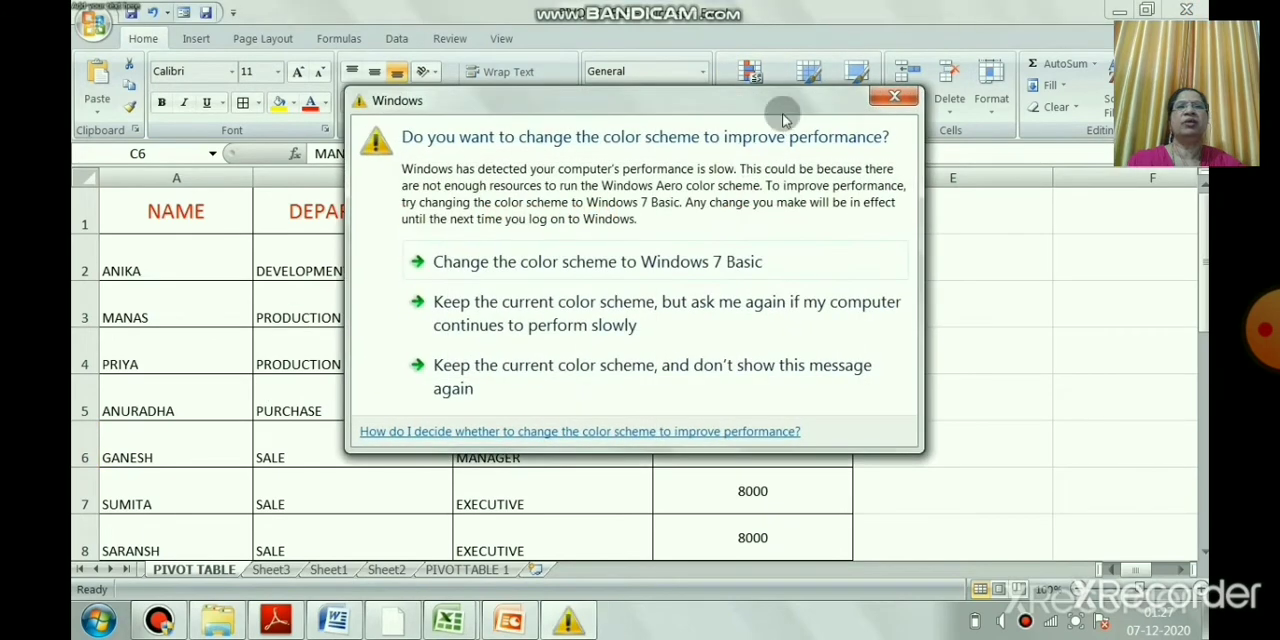
pyautogui.click(762, 305)
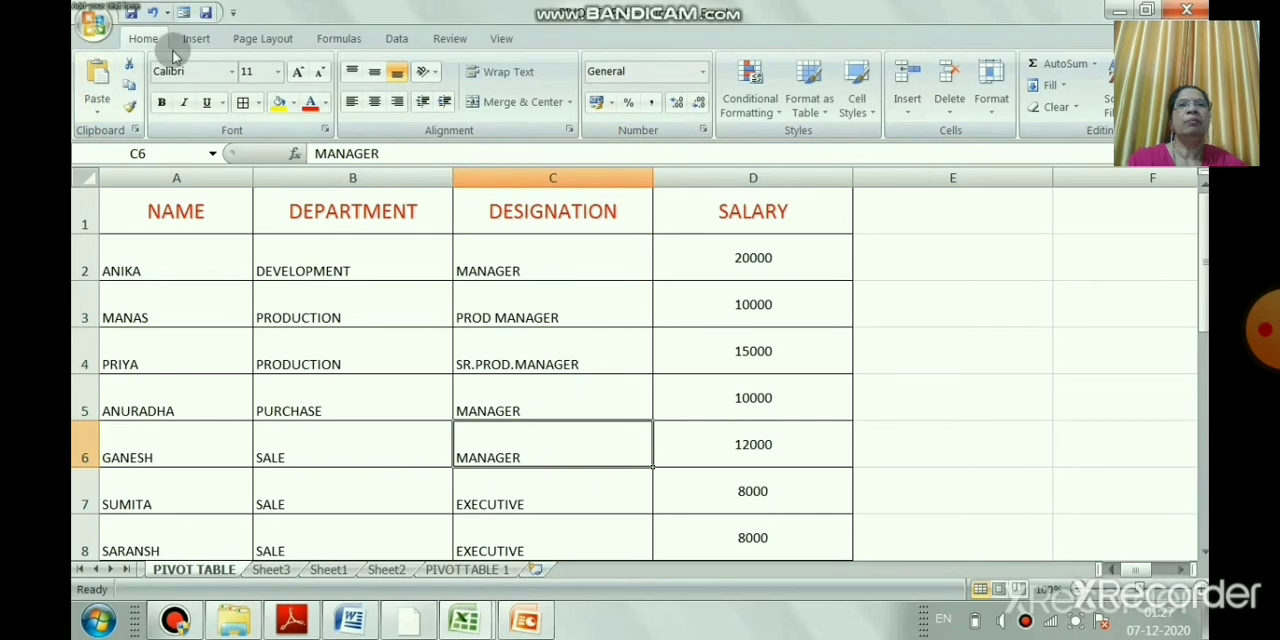
# Insert a PivotTable from the range A1:D10 of the PIVOT TABLE sheet, placed on a new worksheet
pyautogui.click(197, 40)
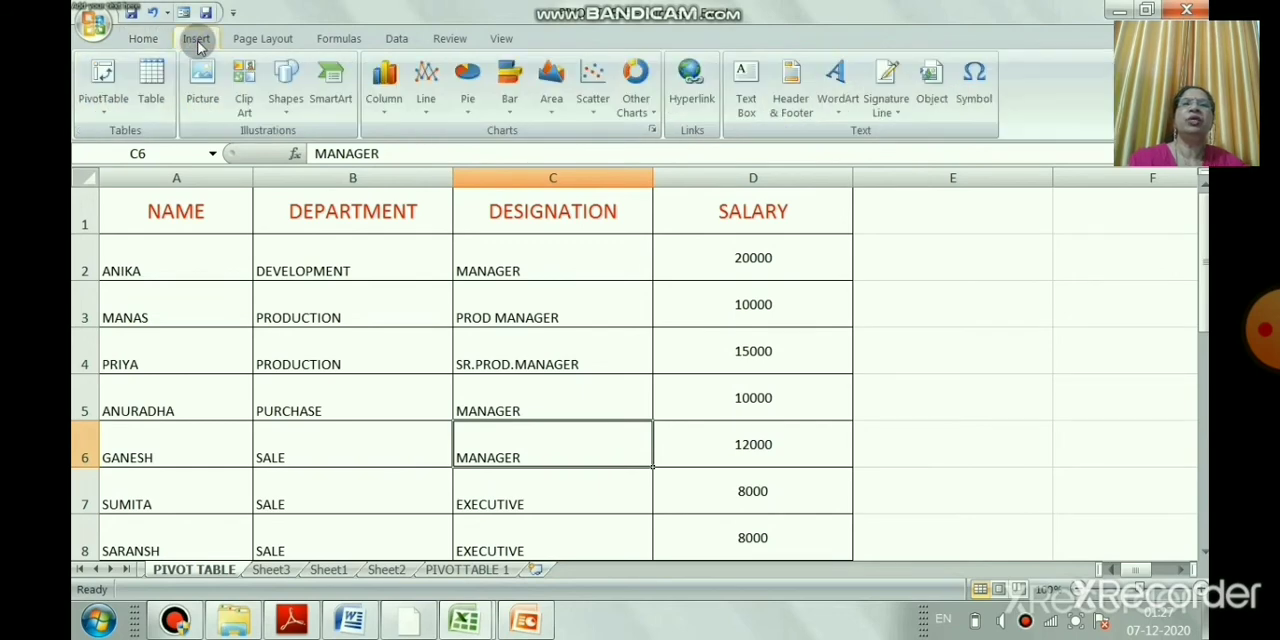
pyautogui.click(99, 116)
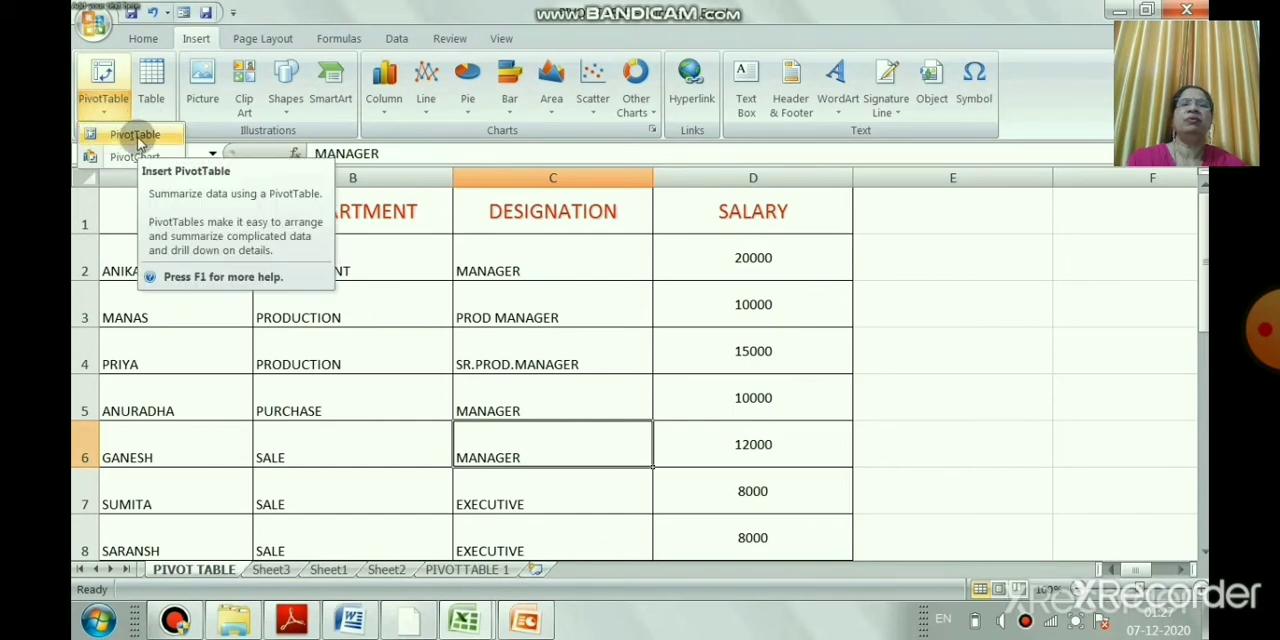
pyautogui.click(135, 135)
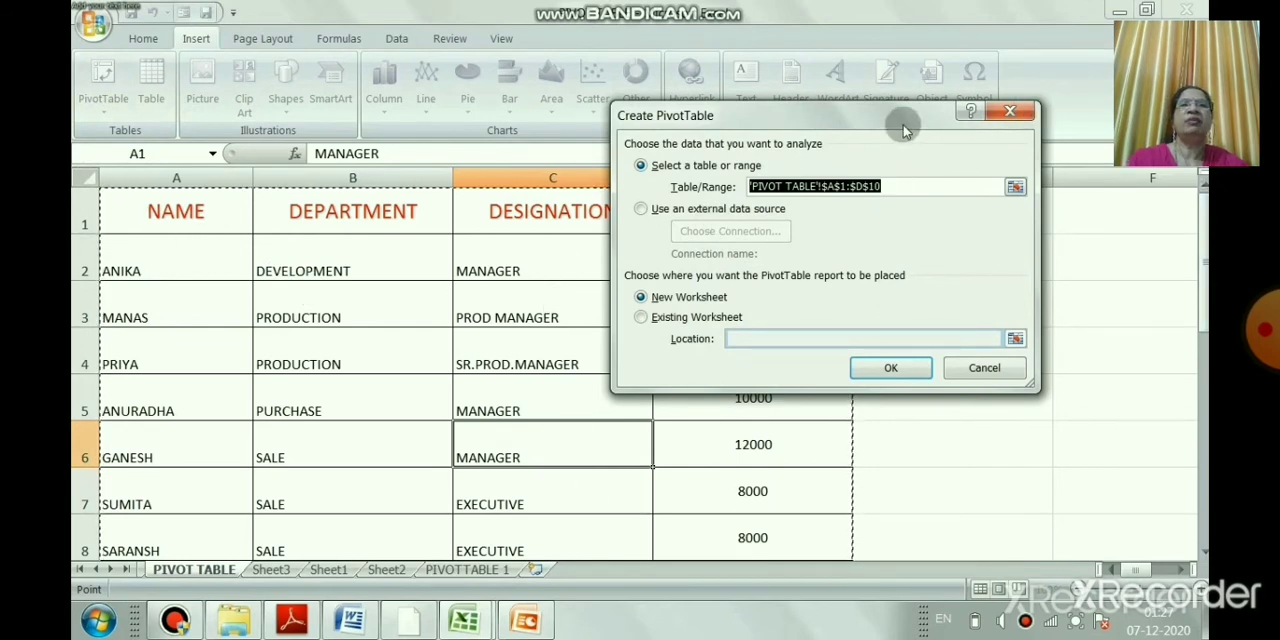
pyautogui.moveTo(903, 118); pyautogui.dragTo(1101, 52)
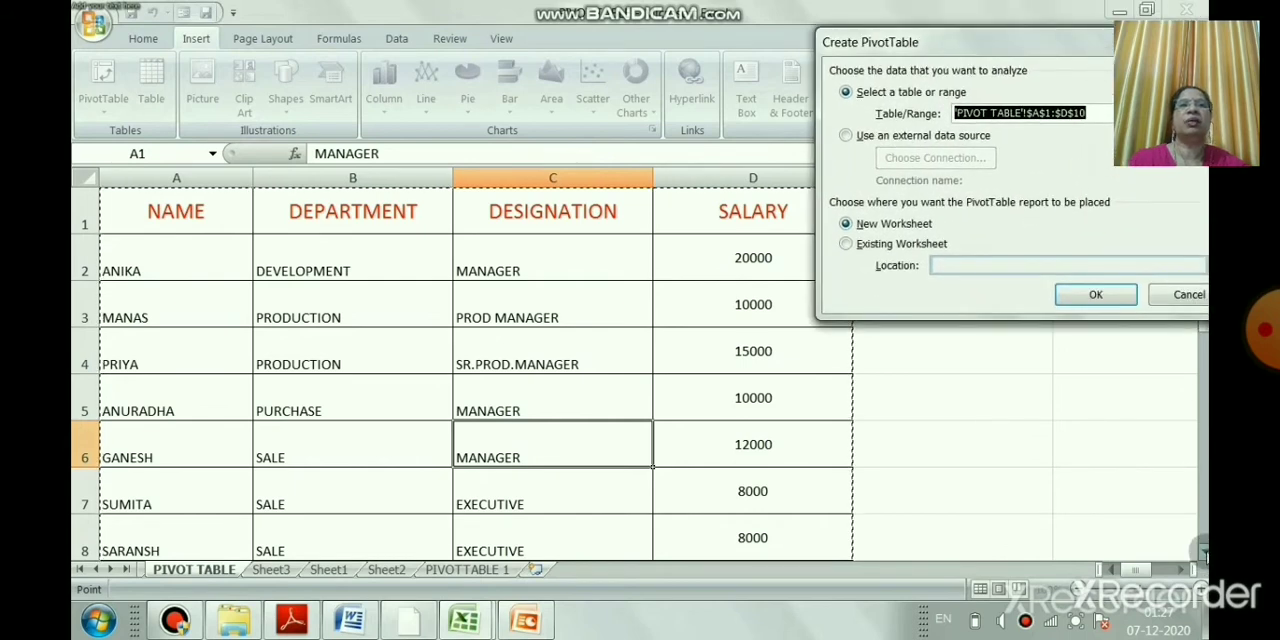
pyautogui.click(1203, 551)
pyautogui.click(1203, 551)
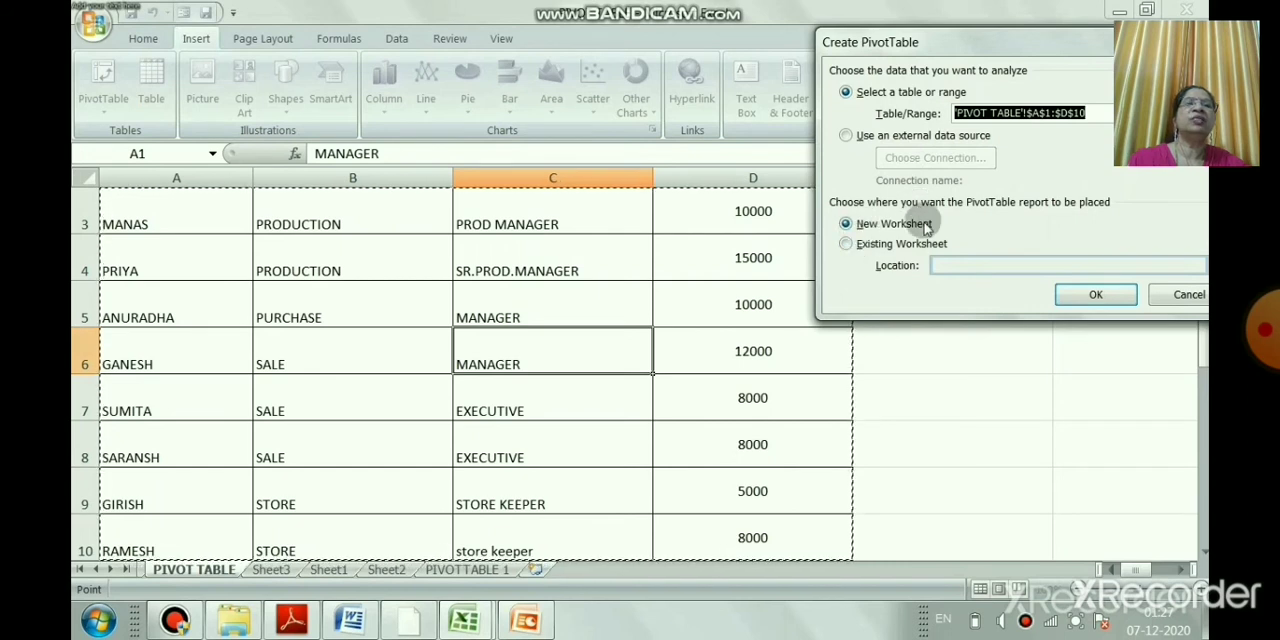
pyautogui.click(845, 243)
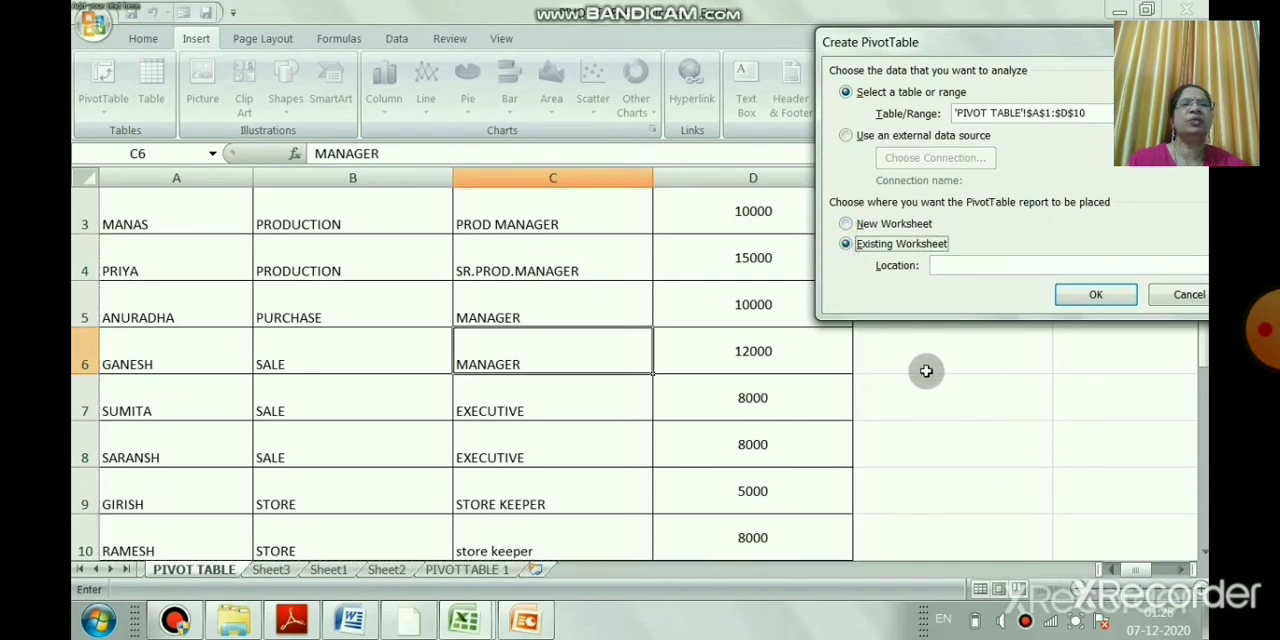
pyautogui.click(846, 224)
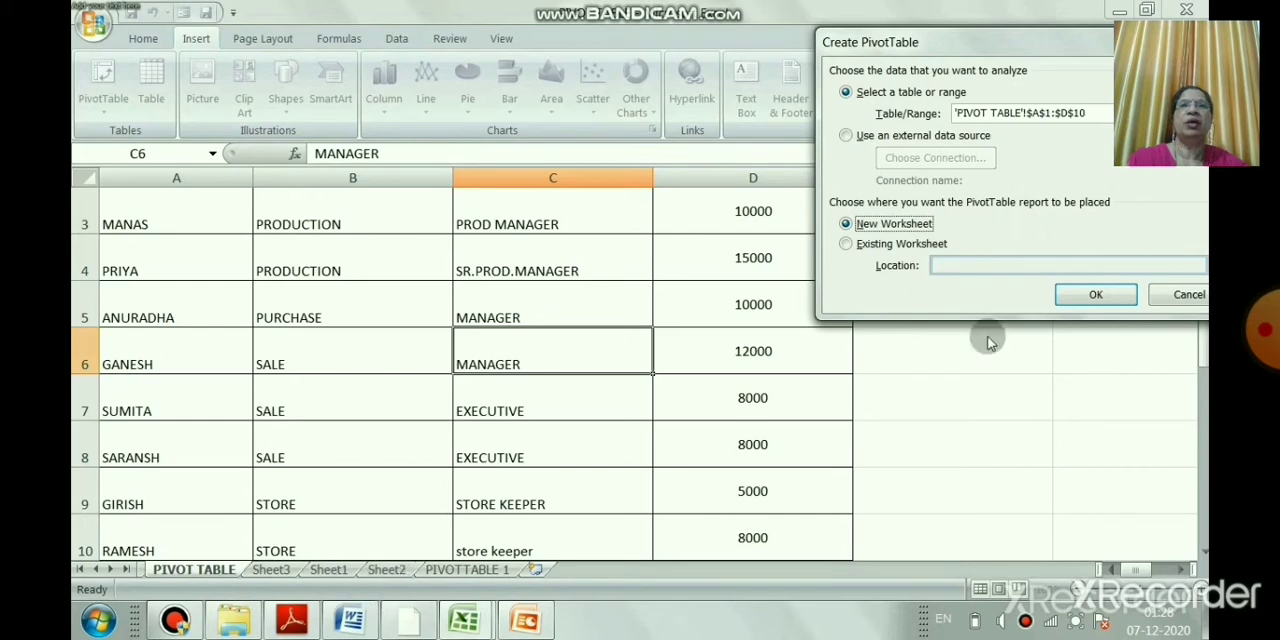
pyautogui.click(1096, 295)
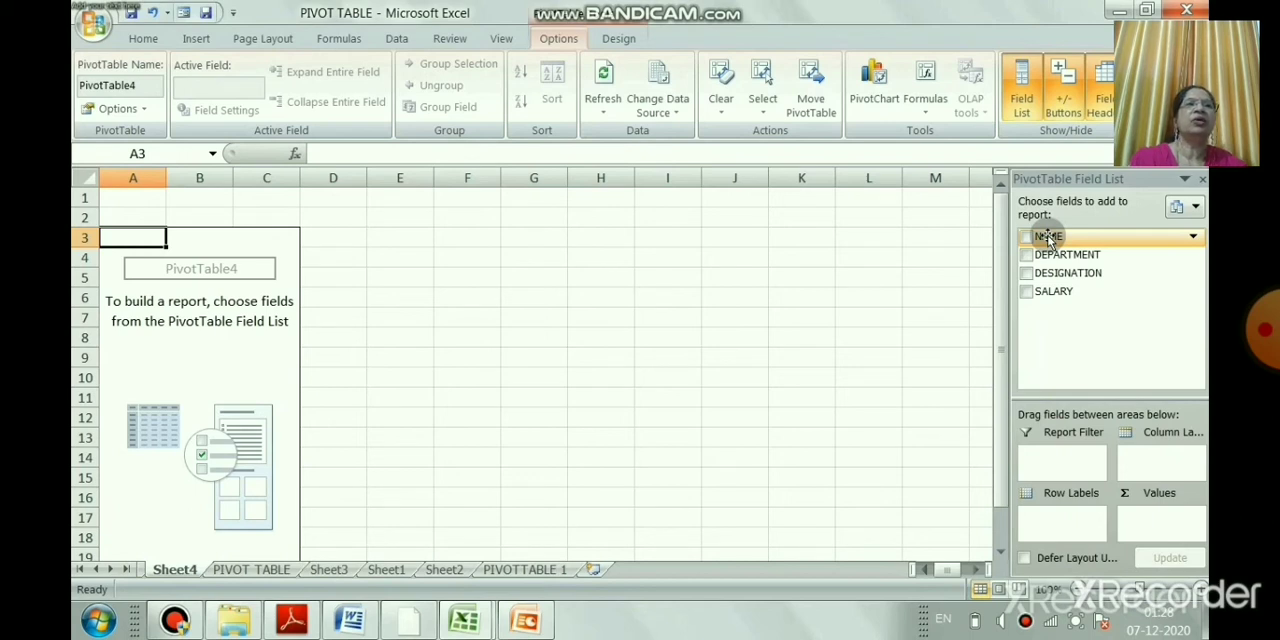
pyautogui.moveTo(1048, 240); pyautogui.dragTo(1051, 525)
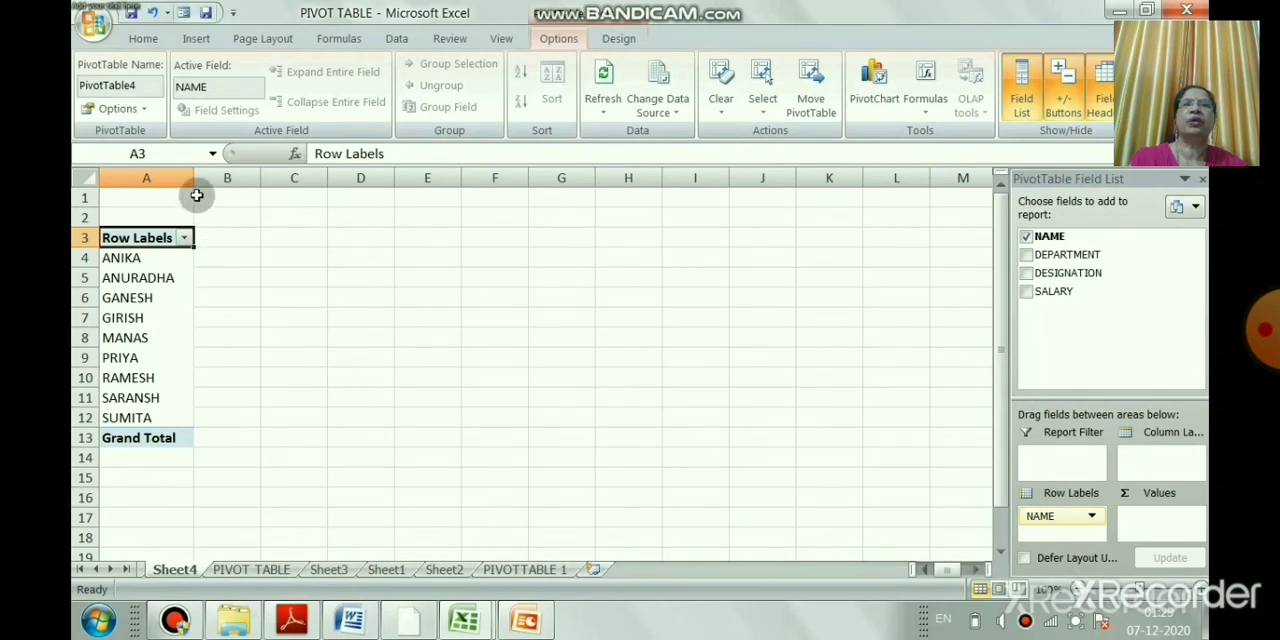
pyautogui.moveTo(190, 176); pyautogui.dragTo(245, 178)
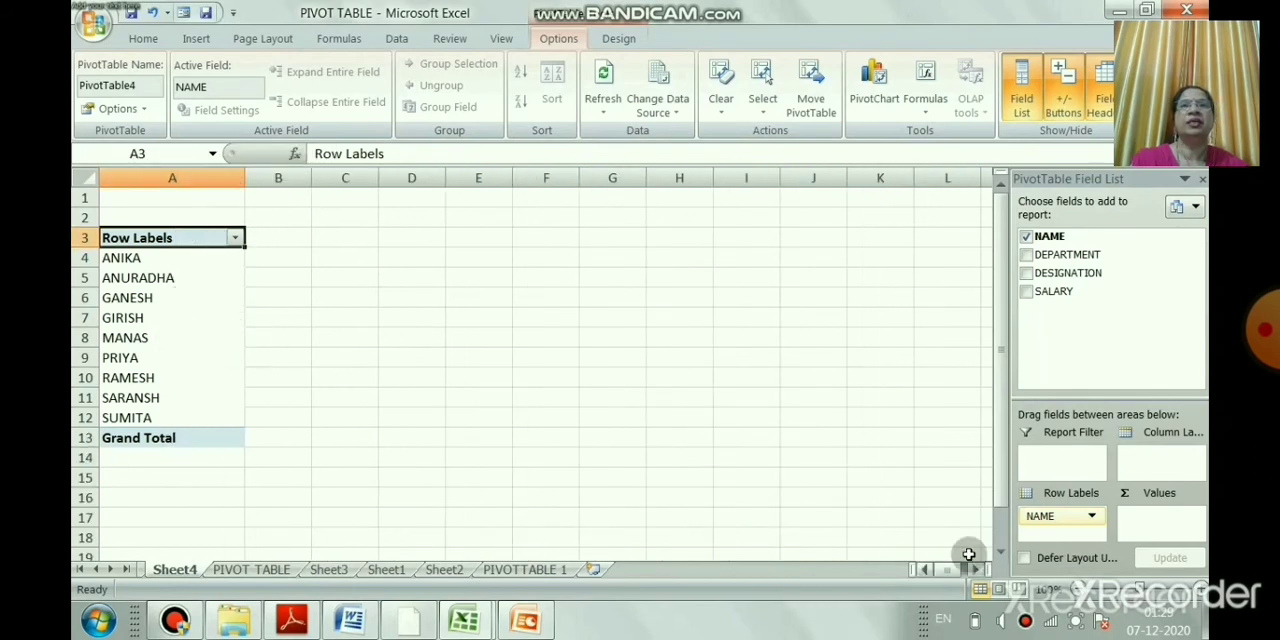
pyautogui.moveTo(1062, 512); pyautogui.dragTo(1070, 332)
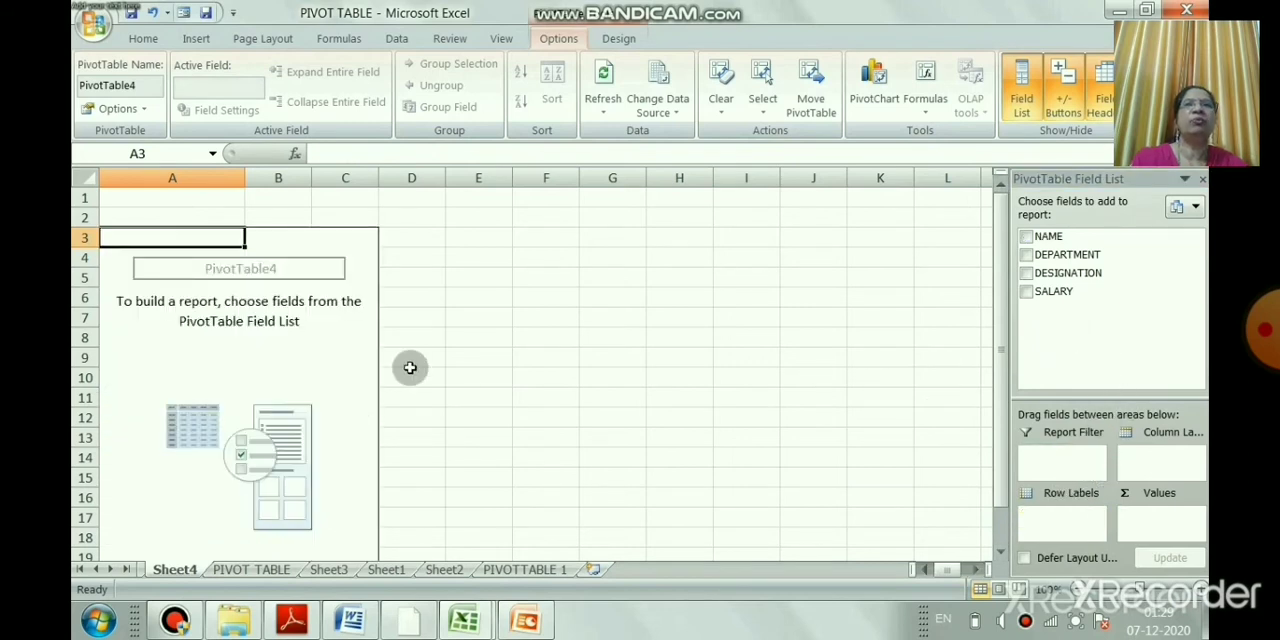
# Arrange the pivot table with NAME as row labels and DESIGNATION as column labels
pyautogui.moveTo(1047, 240); pyautogui.dragTo(1153, 462)
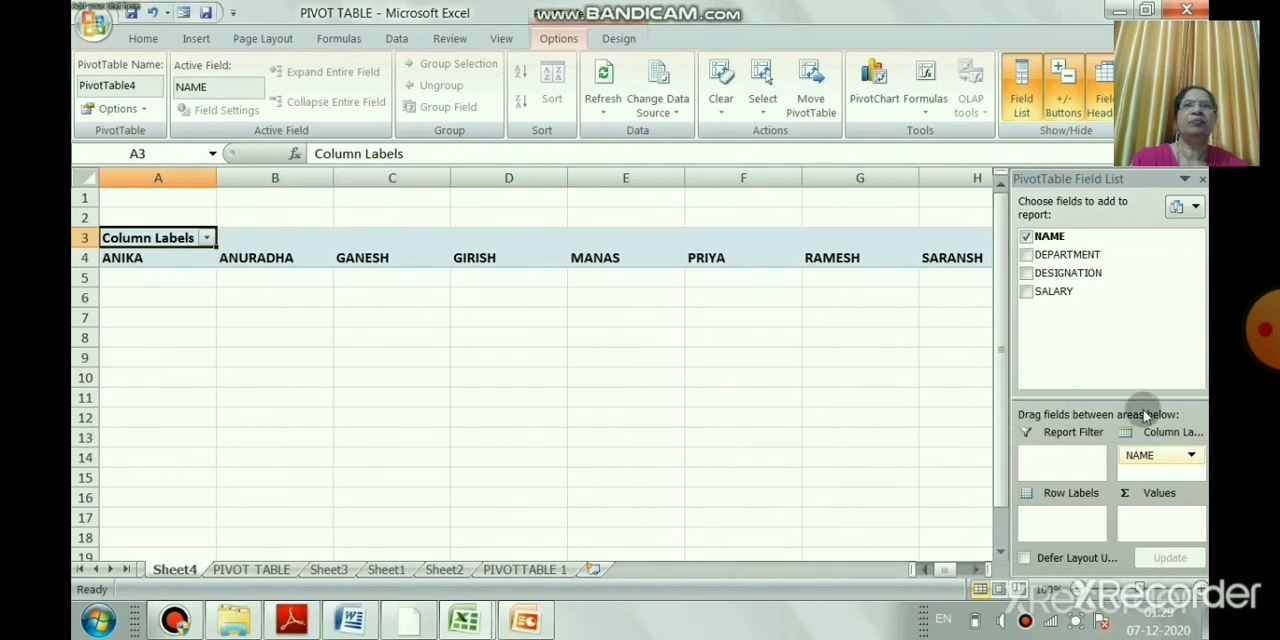
pyautogui.moveTo(1137, 458); pyautogui.dragTo(1040, 522)
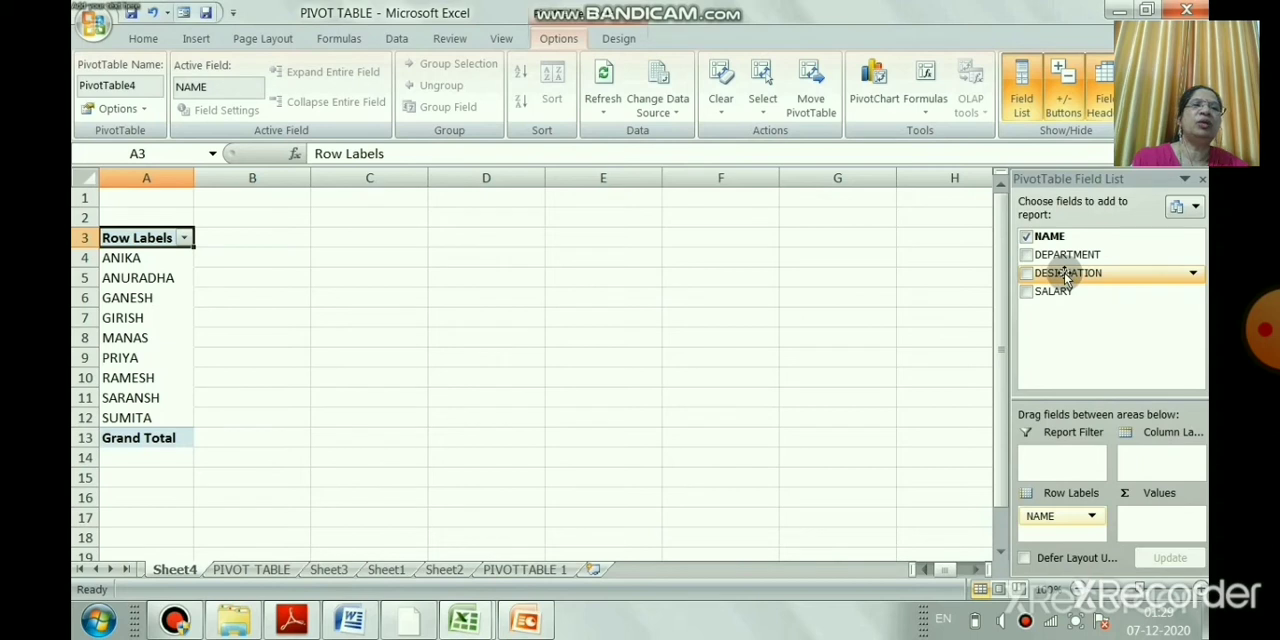
pyautogui.moveTo(1067, 277); pyautogui.dragTo(1150, 472)
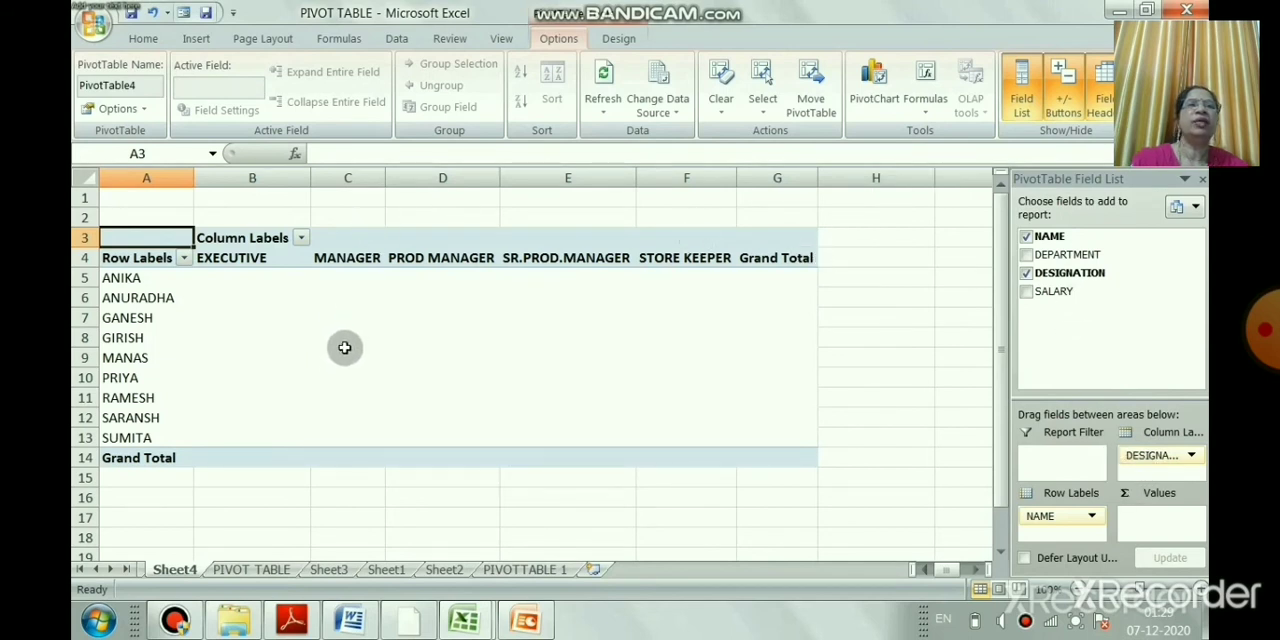
# Check the source records on the PIVOT TABLE sheet and add the SALARY field to the values of Sheet4's pivot table
pyautogui.click(256, 569)
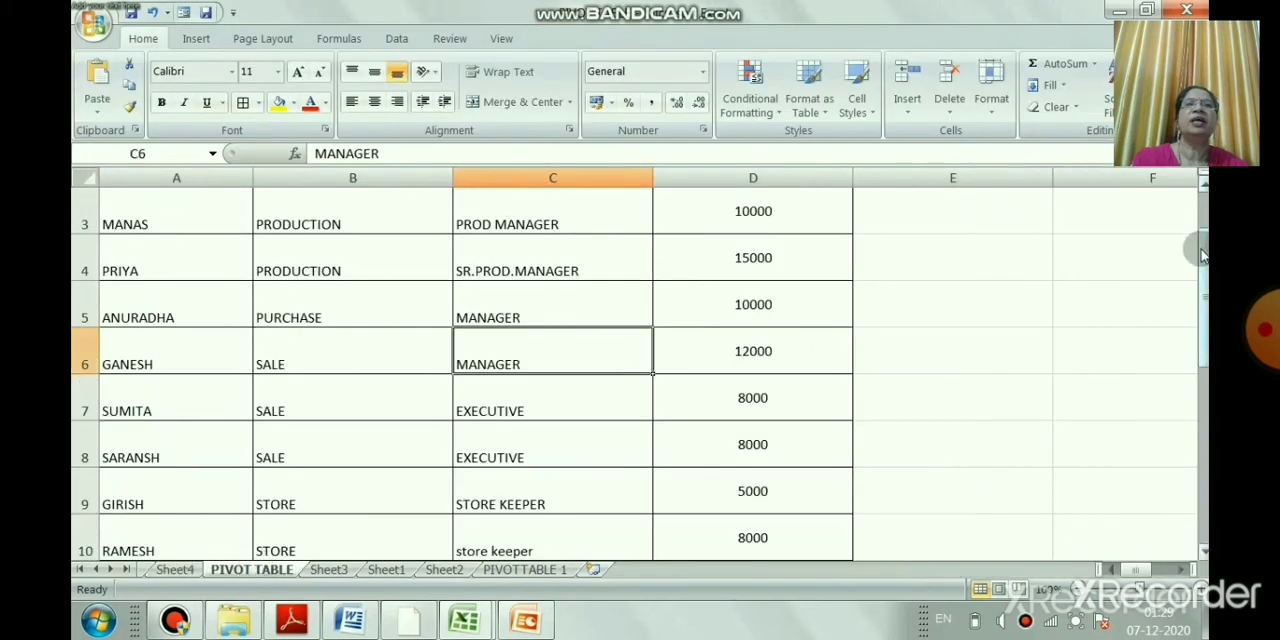
pyautogui.moveTo(1203, 255); pyautogui.dragTo(1203, 238)
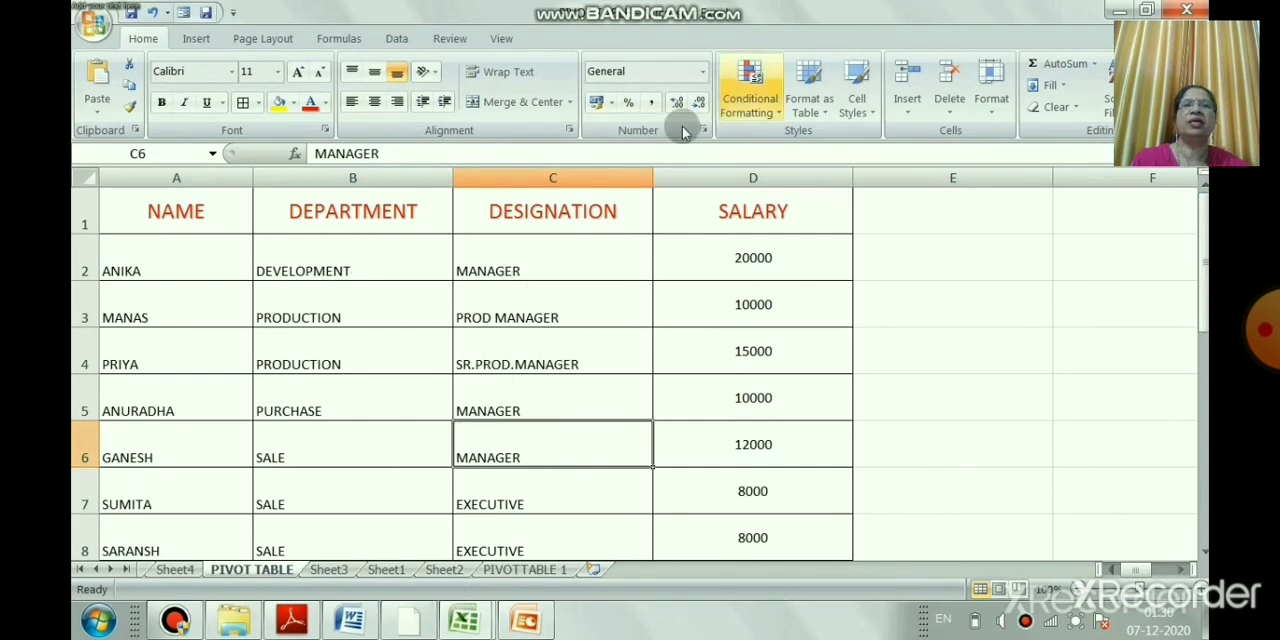
pyautogui.click(175, 570)
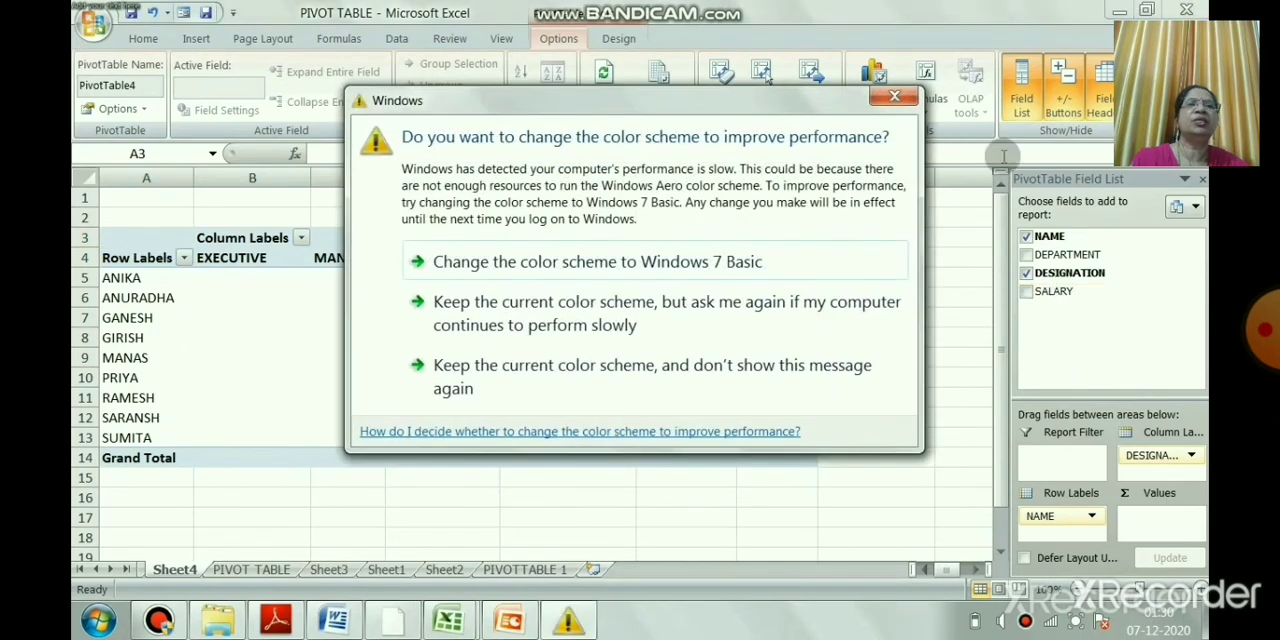
pyautogui.click(894, 96)
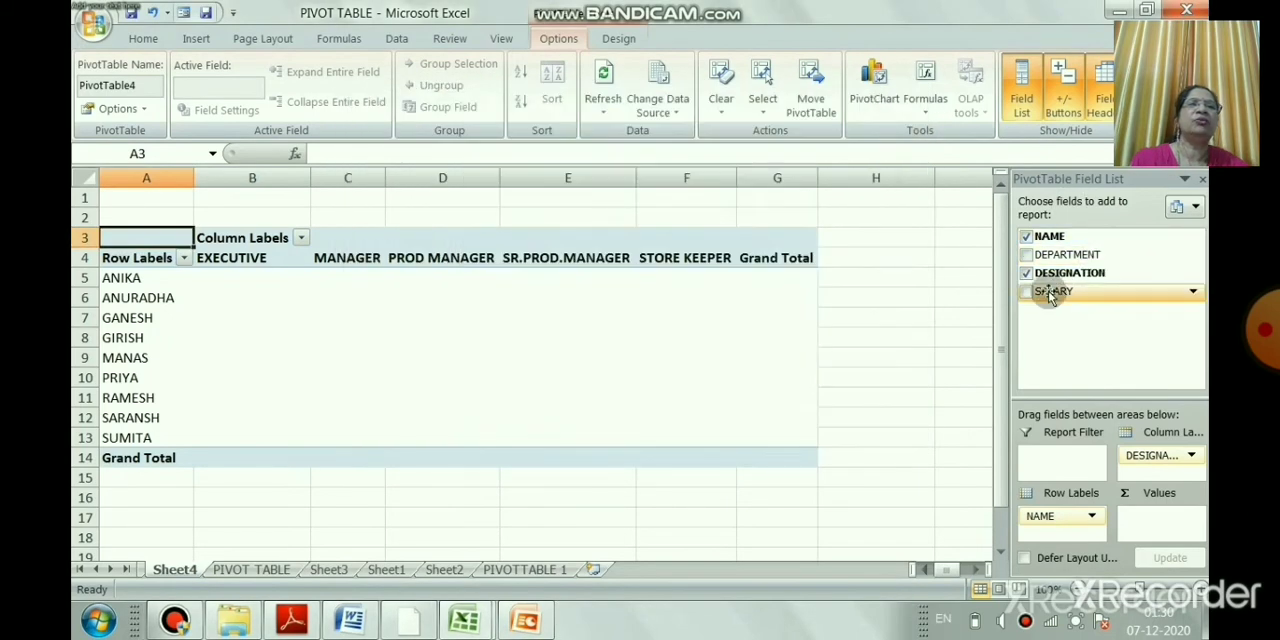
pyautogui.moveTo(1050, 298); pyautogui.dragTo(1139, 524)
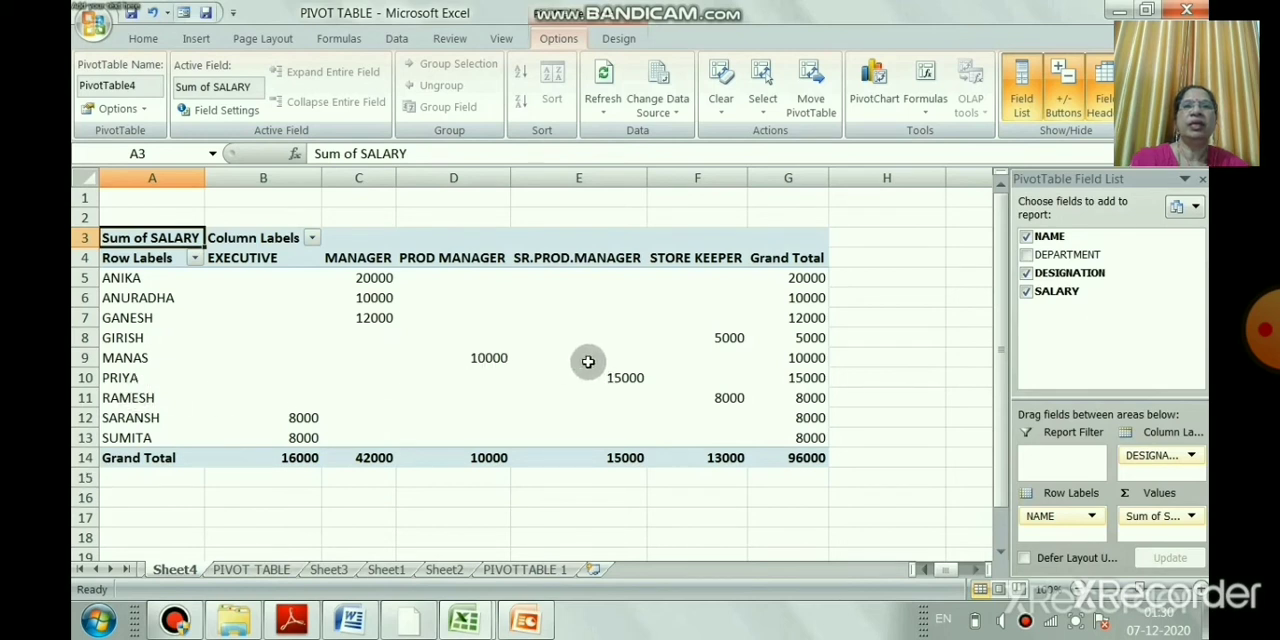
# Clear the pivot table's fields and rebuild it with NAME as row labels, DEPARTMENT as column labels and SALARY as values
pyautogui.moveTo(621, 377)
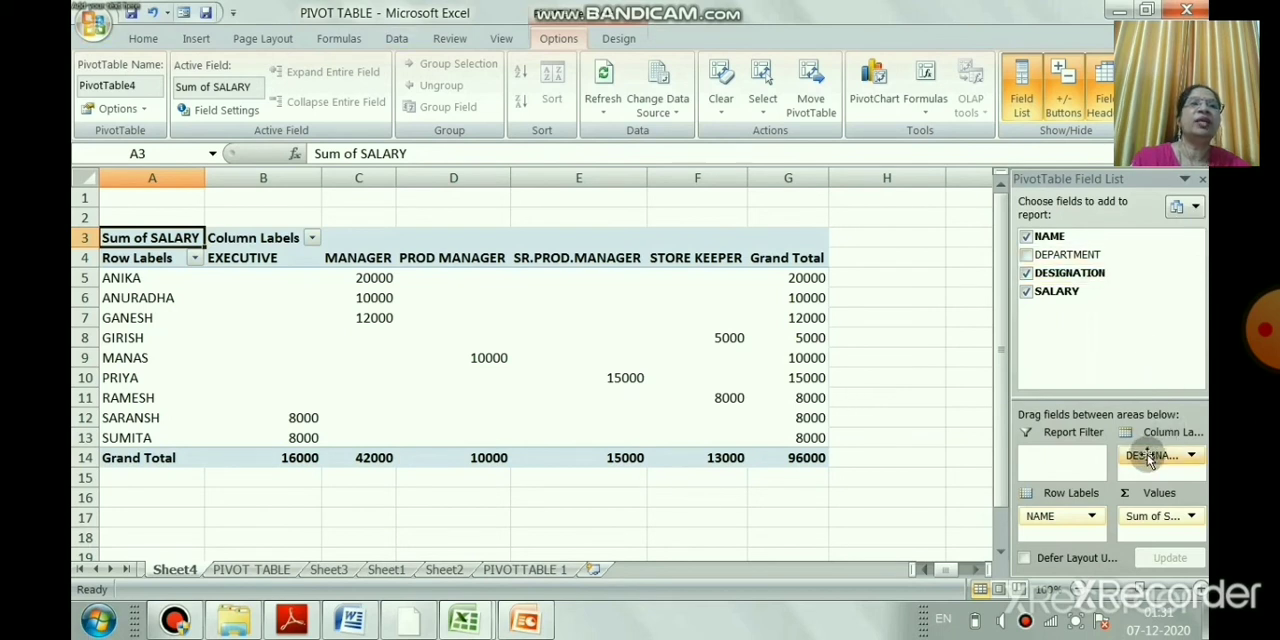
pyautogui.moveTo(1150, 457); pyautogui.dragTo(1097, 346)
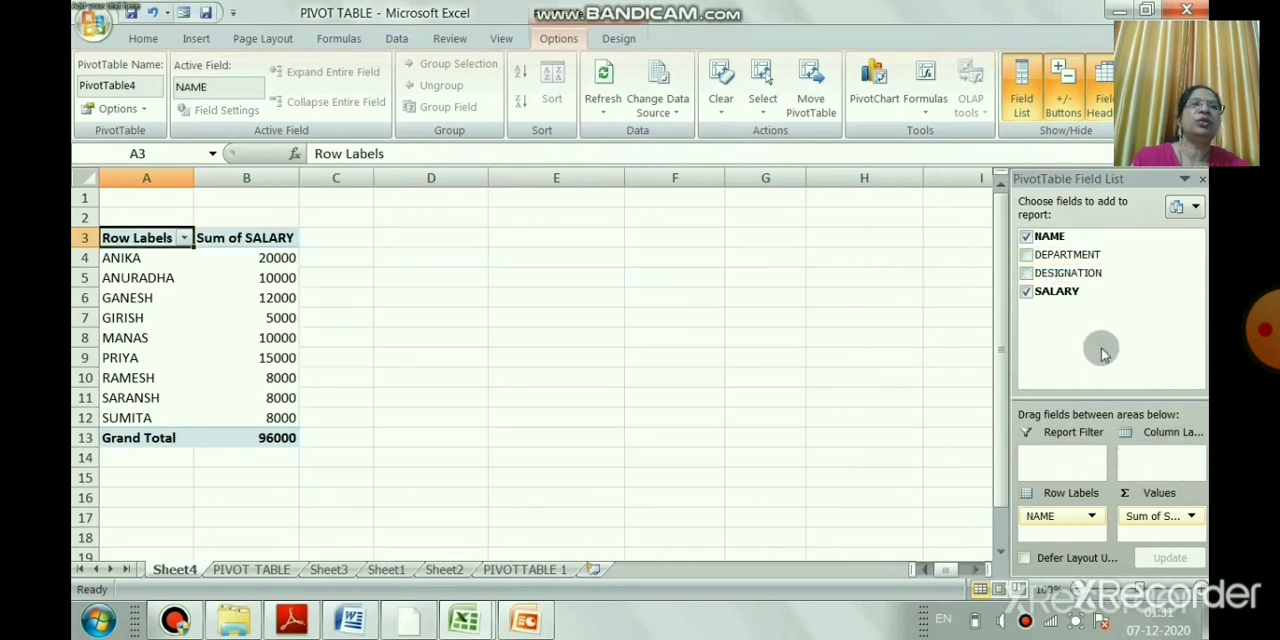
pyautogui.moveTo(1132, 529); pyautogui.dragTo(1078, 356)
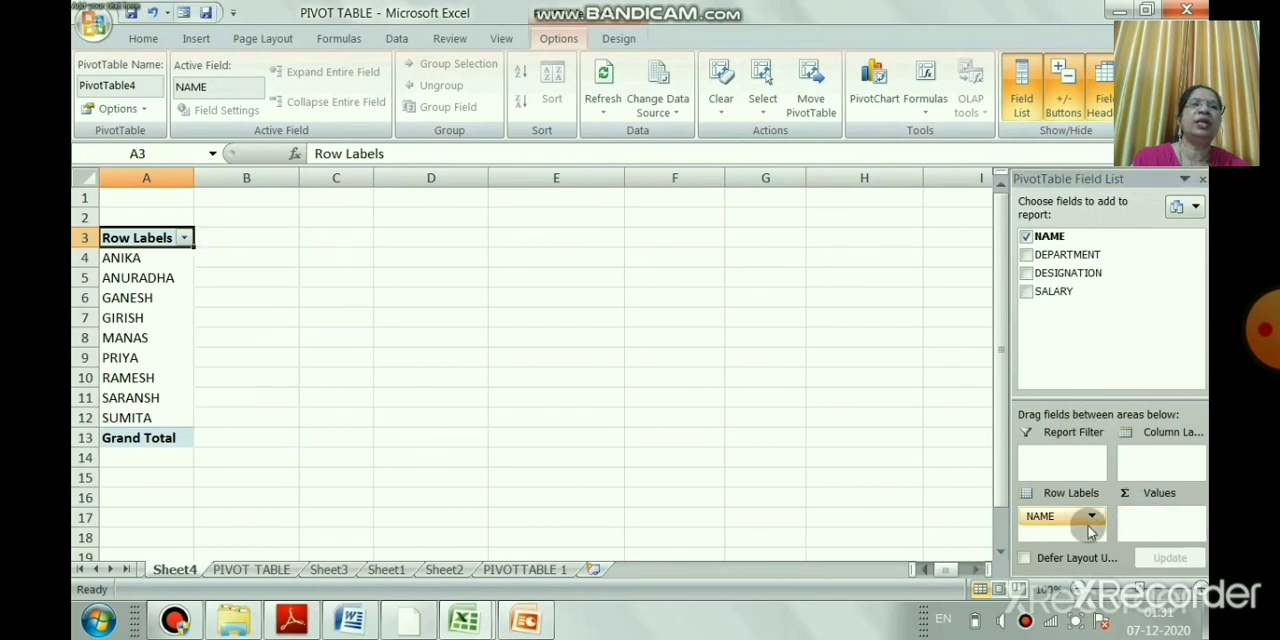
pyautogui.moveTo(1060, 516); pyautogui.dragTo(1086, 331)
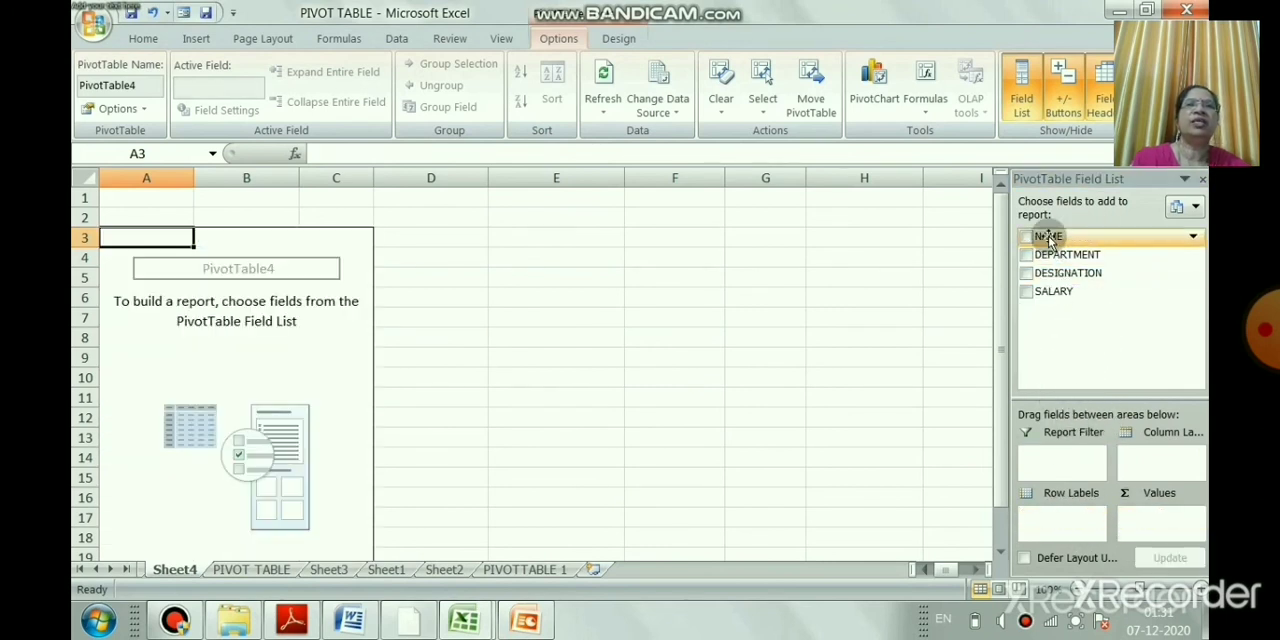
pyautogui.moveTo(1048, 238); pyautogui.dragTo(1041, 528)
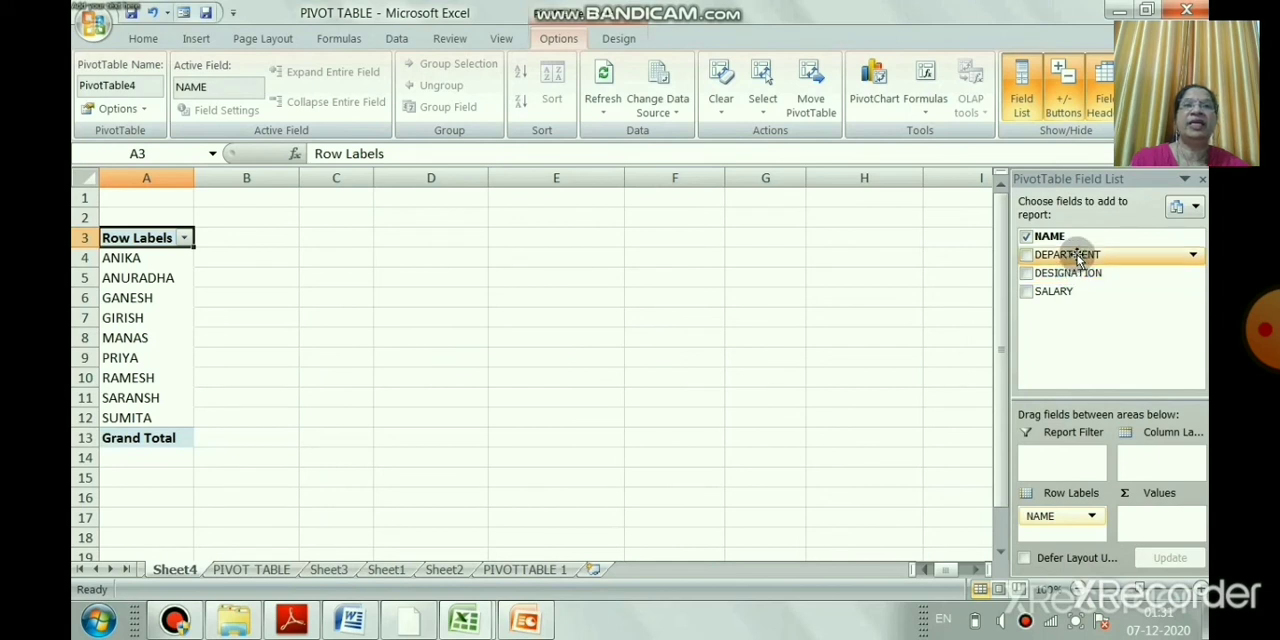
pyautogui.moveTo(1078, 258); pyautogui.dragTo(1156, 466)
pyautogui.moveTo(1047, 291); pyautogui.dragTo(1147, 517)
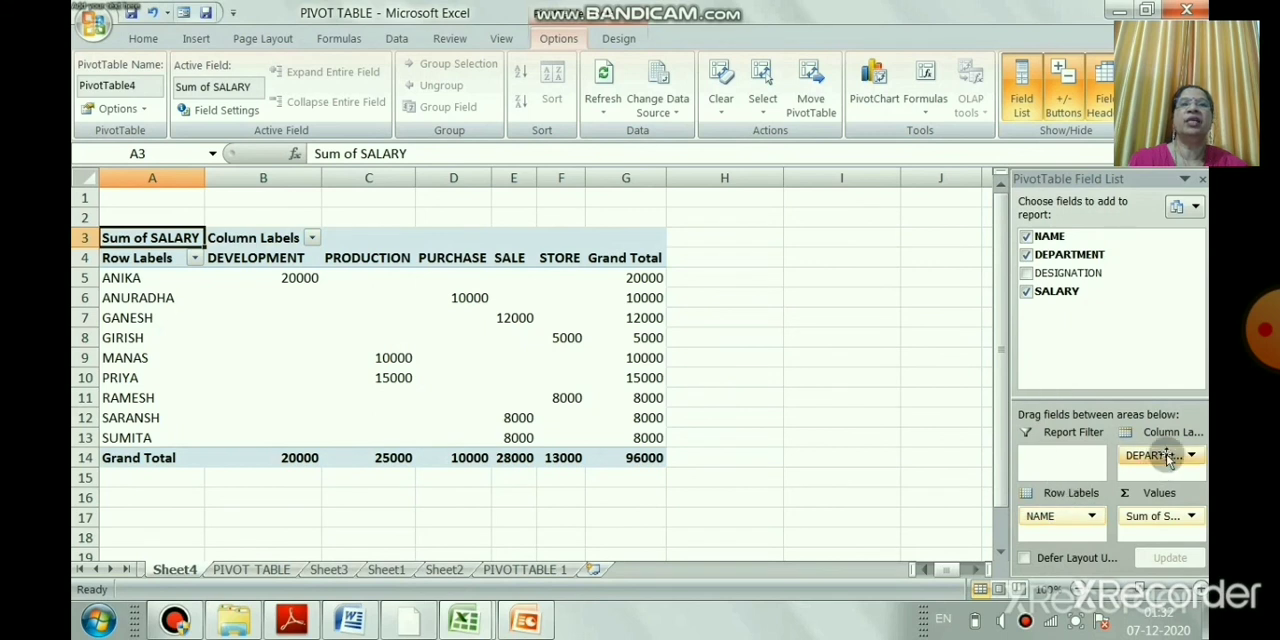
# Empty the pivot table layout and set NAME as column labels and DESIGNATION as row labels
pyautogui.moveTo(1168, 458); pyautogui.dragTo(1140, 310)
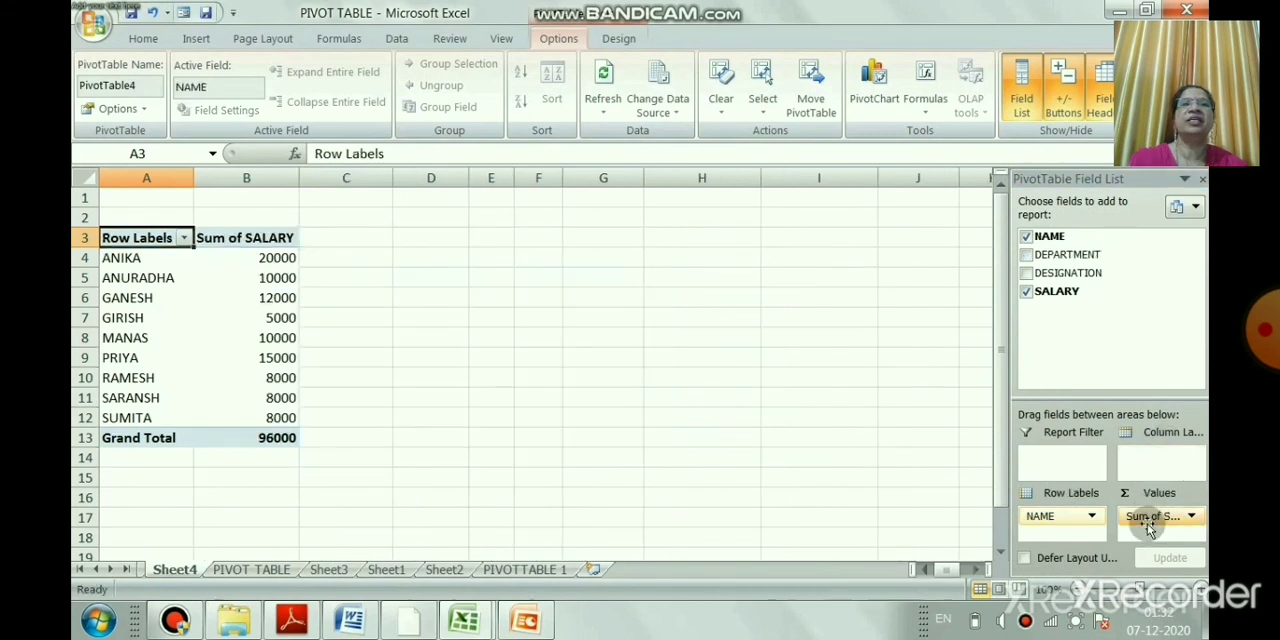
pyautogui.moveTo(1150, 516); pyautogui.dragTo(1140, 320)
pyautogui.moveTo(1048, 527); pyautogui.dragTo(1120, 305)
pyautogui.moveTo(1050, 240); pyautogui.dragTo(1145, 465)
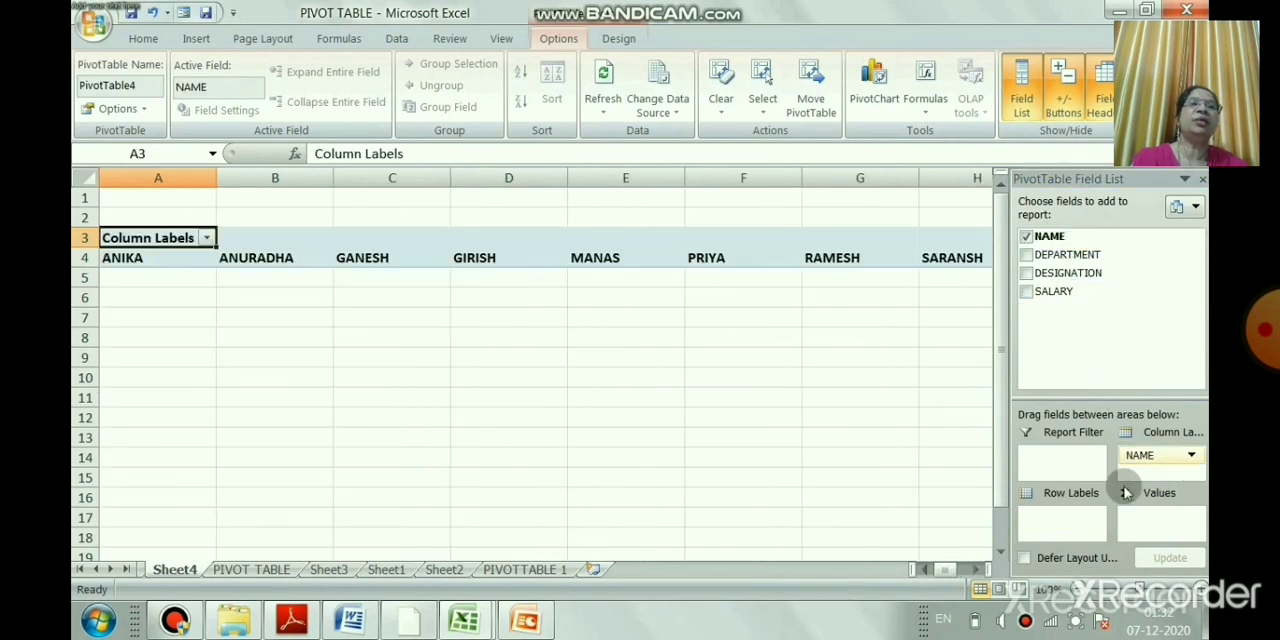
pyautogui.moveTo(1072, 277); pyautogui.dragTo(1065, 526)
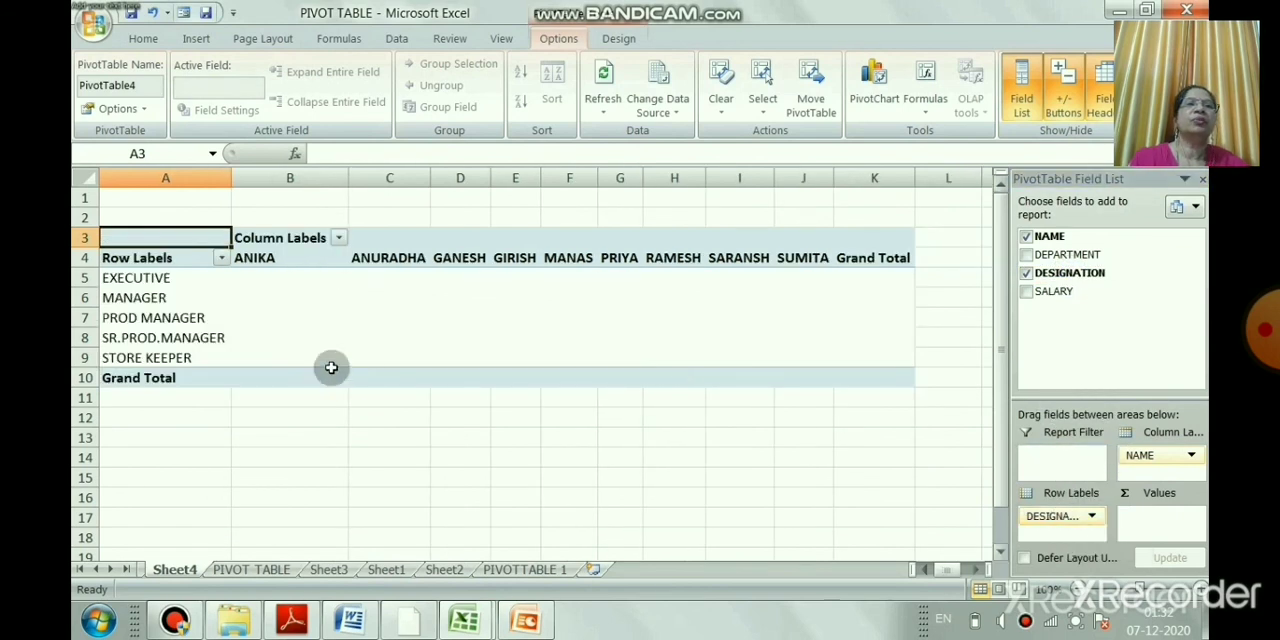
# Filter the DESIGNATION row labels to show only EXECUTIVE
pyautogui.click(221, 259)
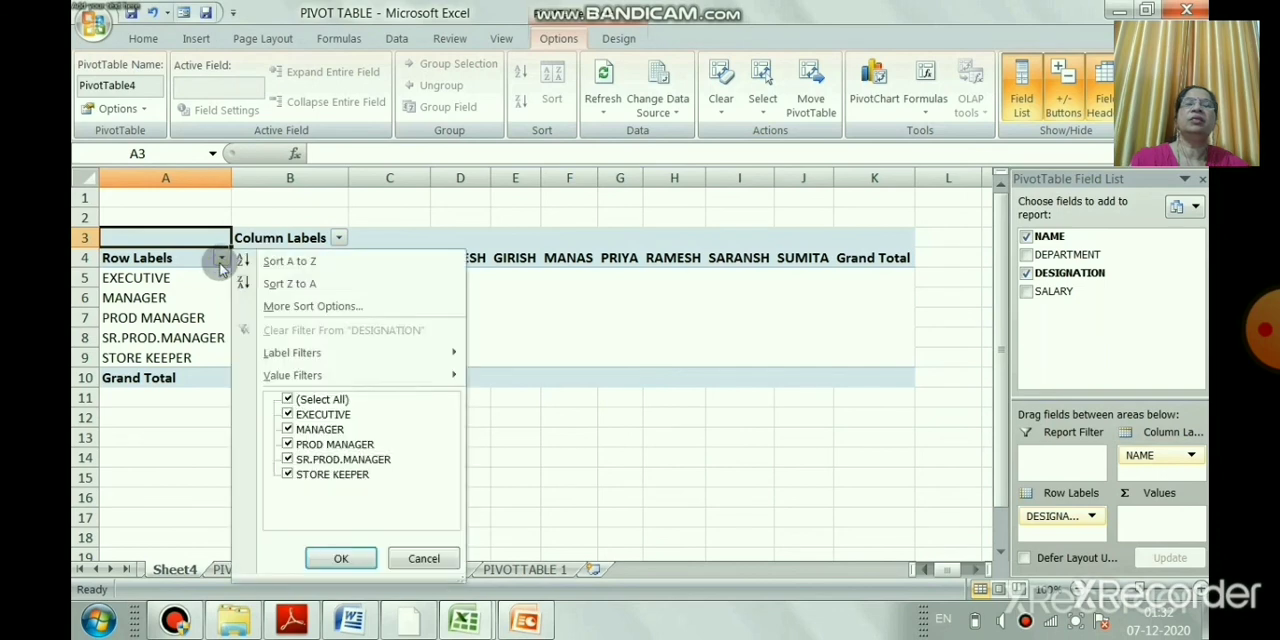
pyautogui.click(288, 400)
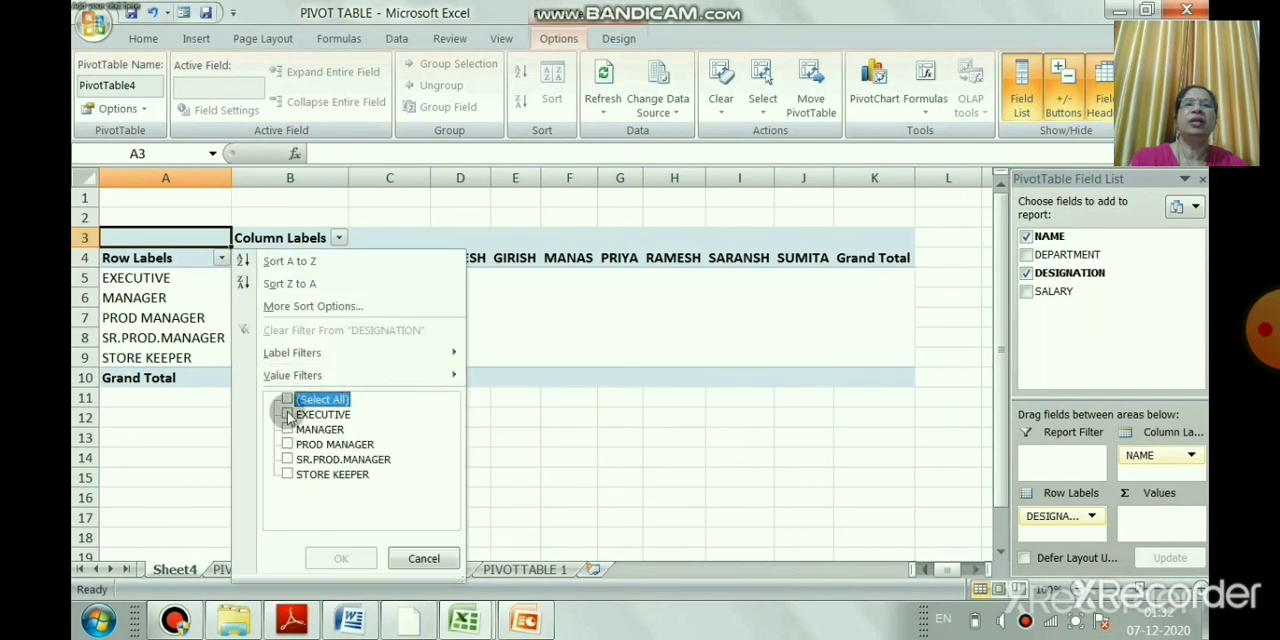
pyautogui.click(288, 414)
pyautogui.click(341, 558)
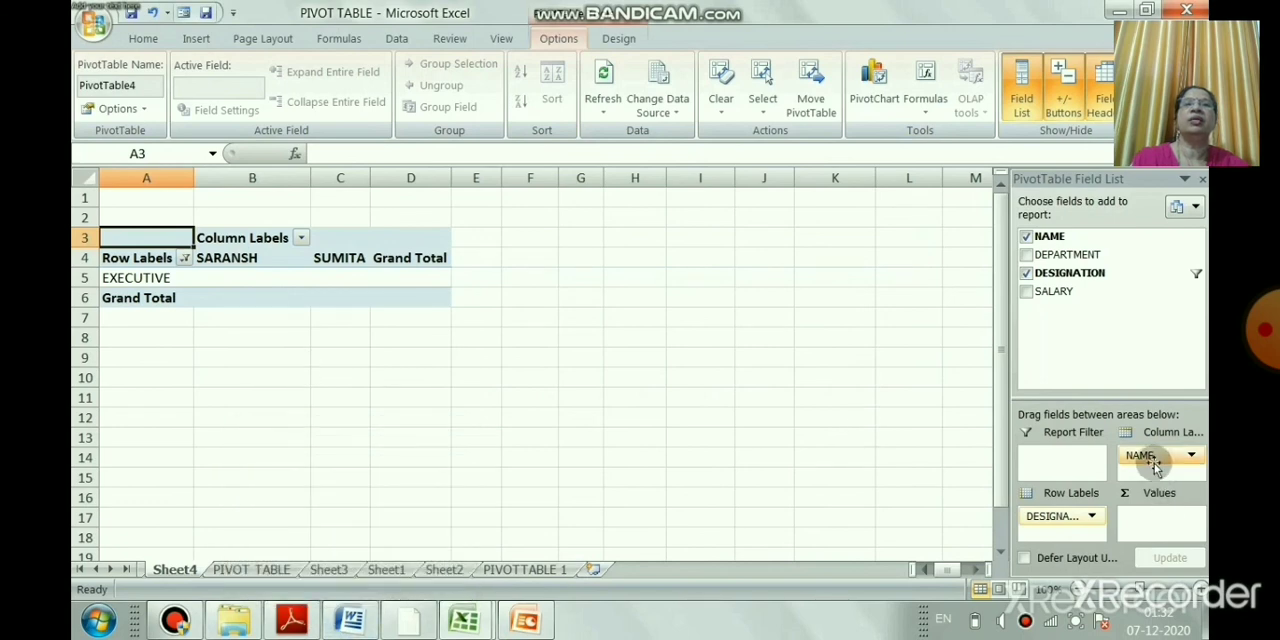
# Rearrange the filtered pivot table with NAME as row labels, DESIGNATION as column labels and SALARY as values
pyautogui.moveTo(1154, 459); pyautogui.dragTo(1142, 336)
pyautogui.moveTo(1060, 516); pyautogui.dragTo(1110, 330)
pyautogui.moveTo(1045, 237); pyautogui.dragTo(1050, 520)
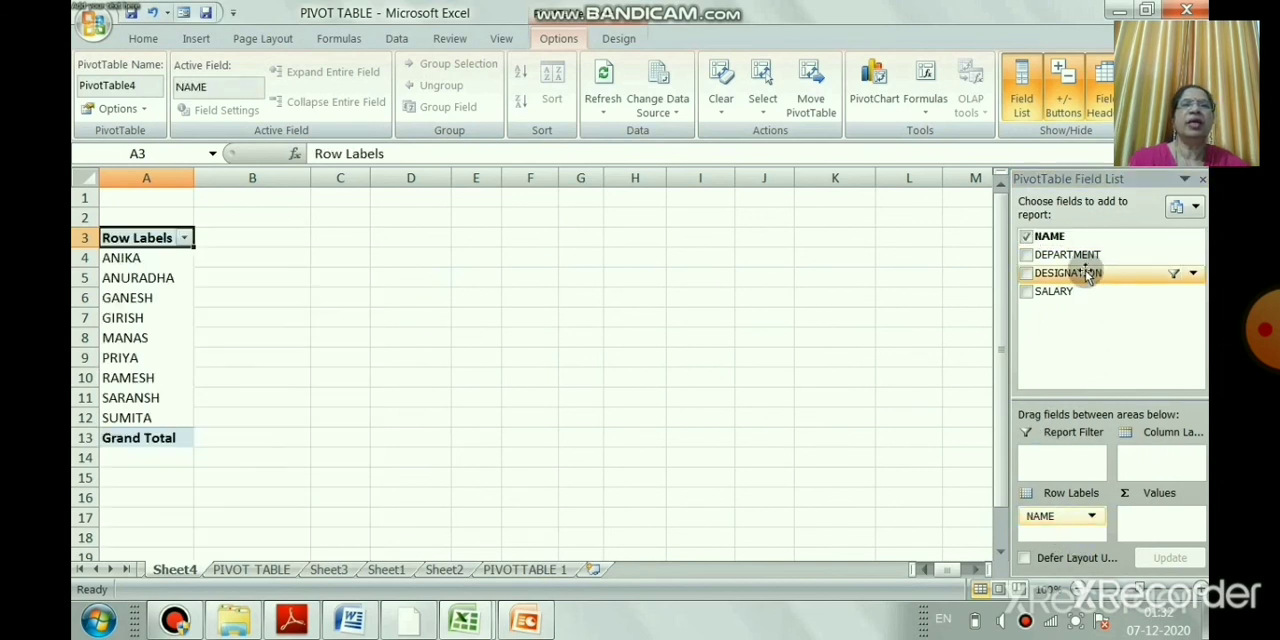
pyautogui.moveTo(1088, 276); pyautogui.dragTo(1158, 468)
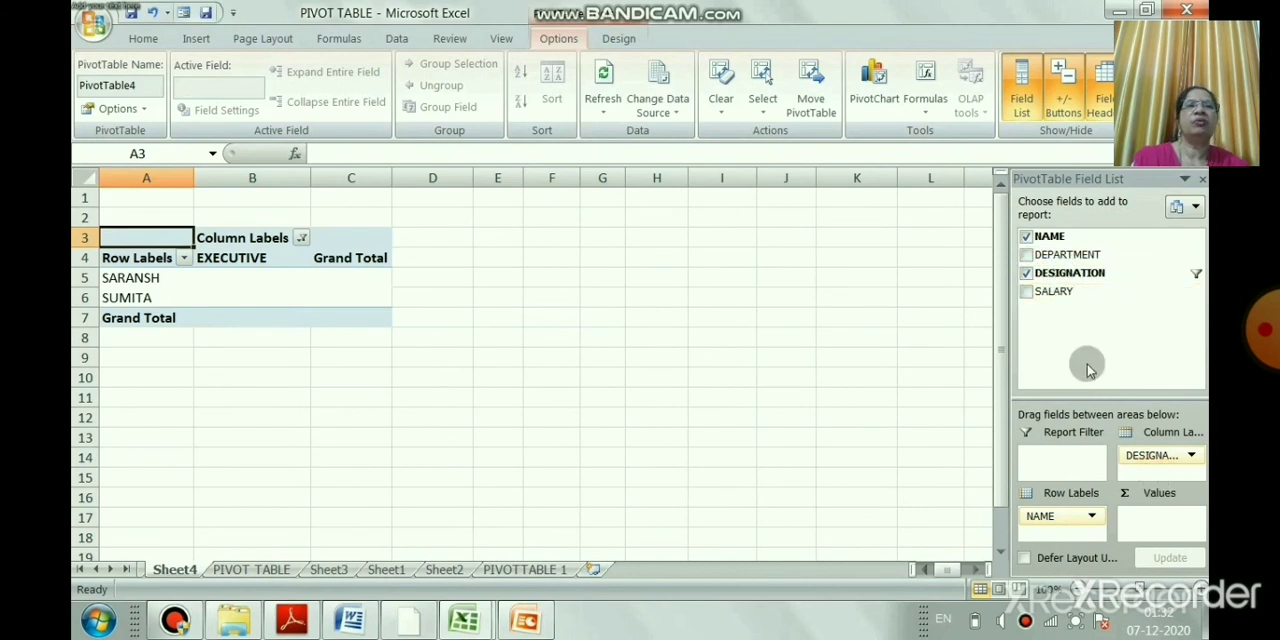
pyautogui.moveTo(1058, 291); pyautogui.dragTo(1147, 521)
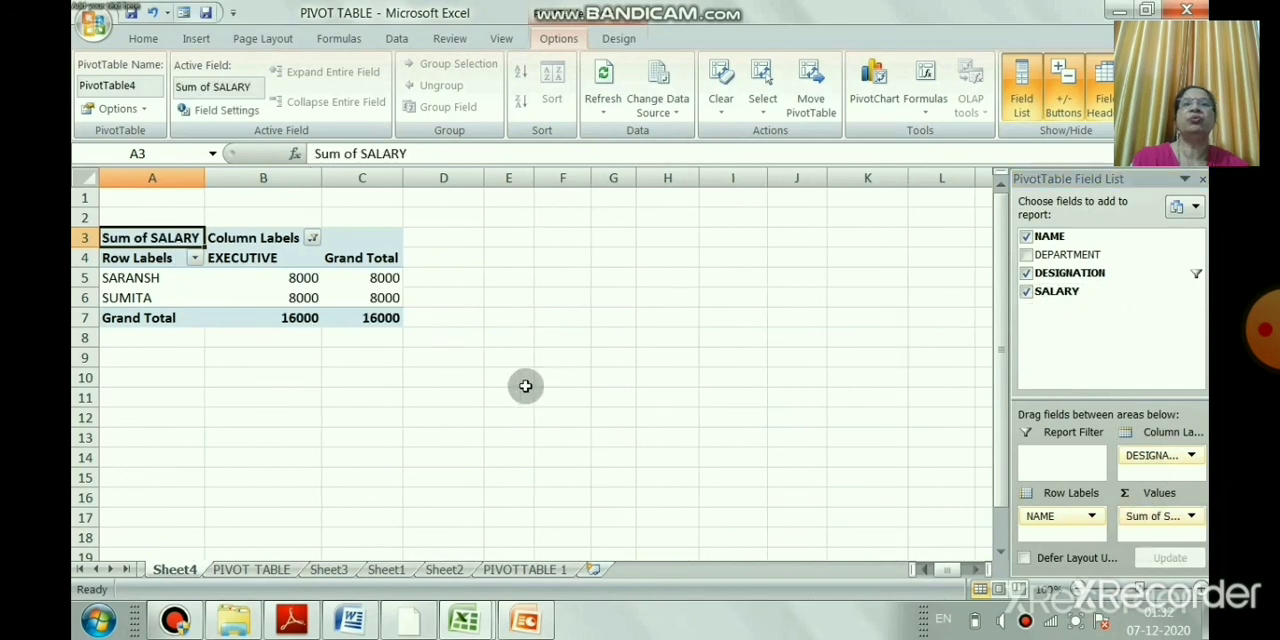
pyautogui.click(195, 260)
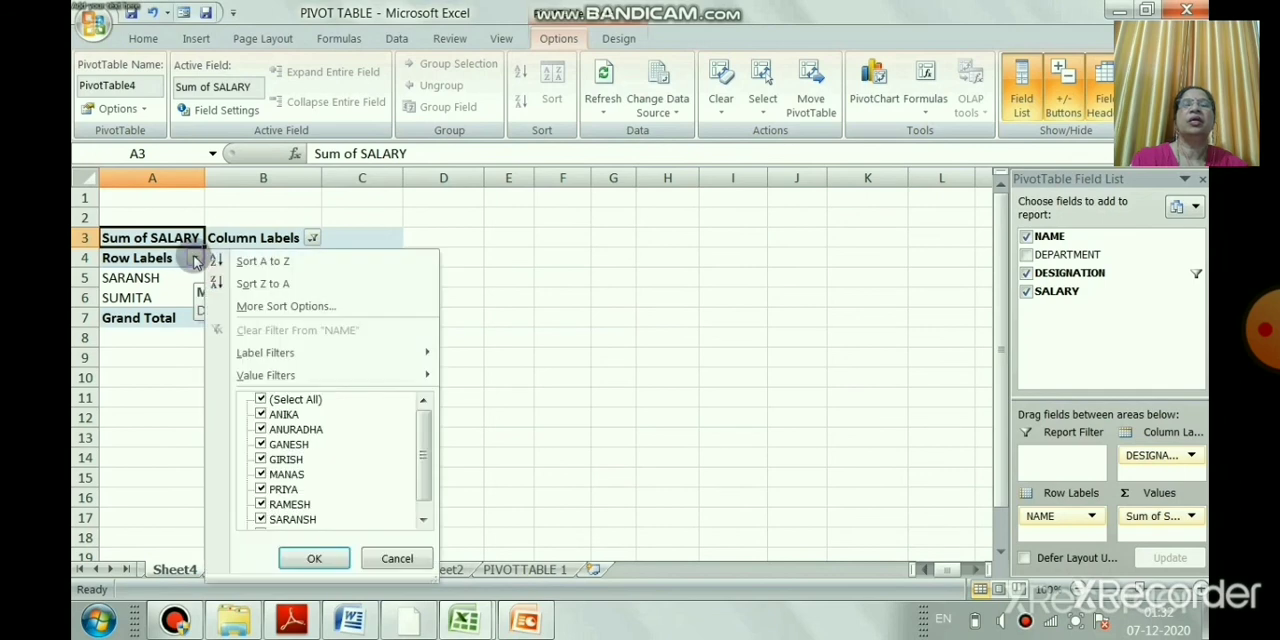
pyautogui.click(625, 288)
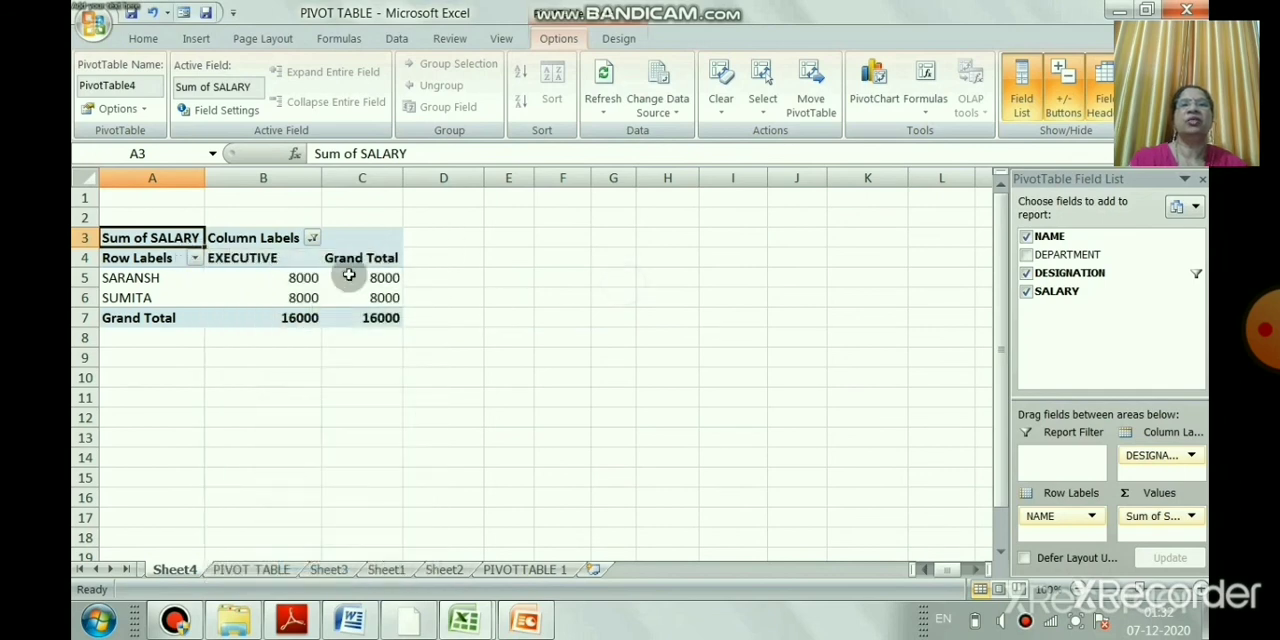
pyautogui.click(430, 396)
pyautogui.click(560, 318)
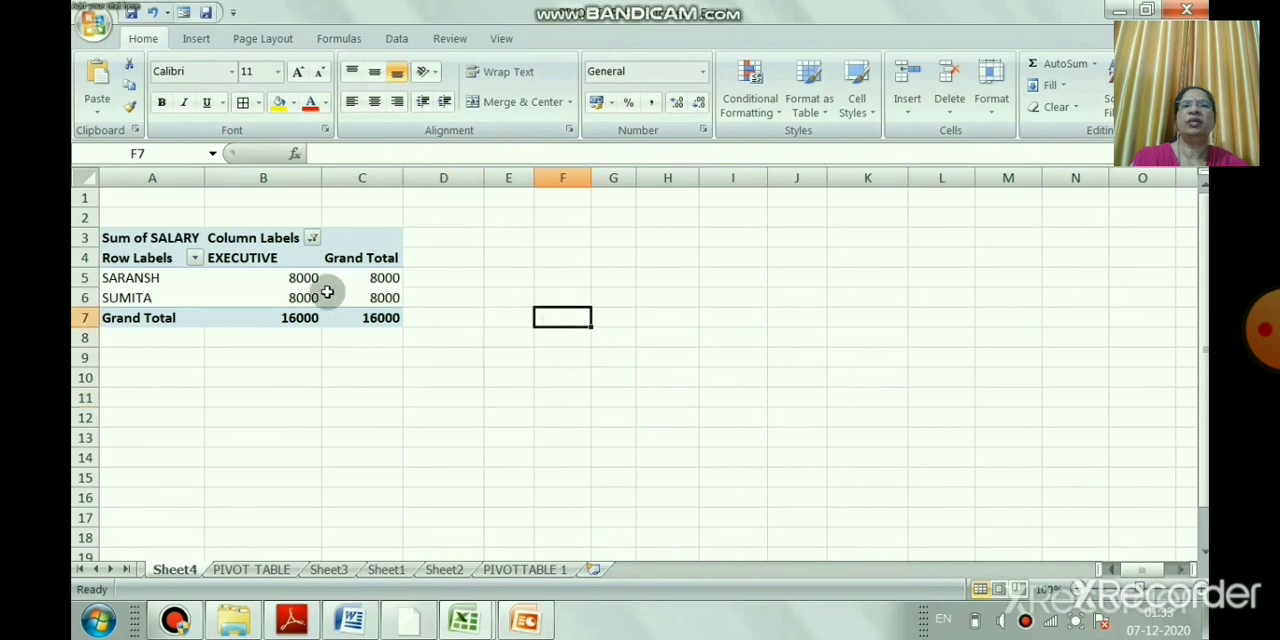
# Remove DESIGNATION from the pivot table's column labels, leaving NAME as rows and SALARY as values
pyautogui.click(168, 233)
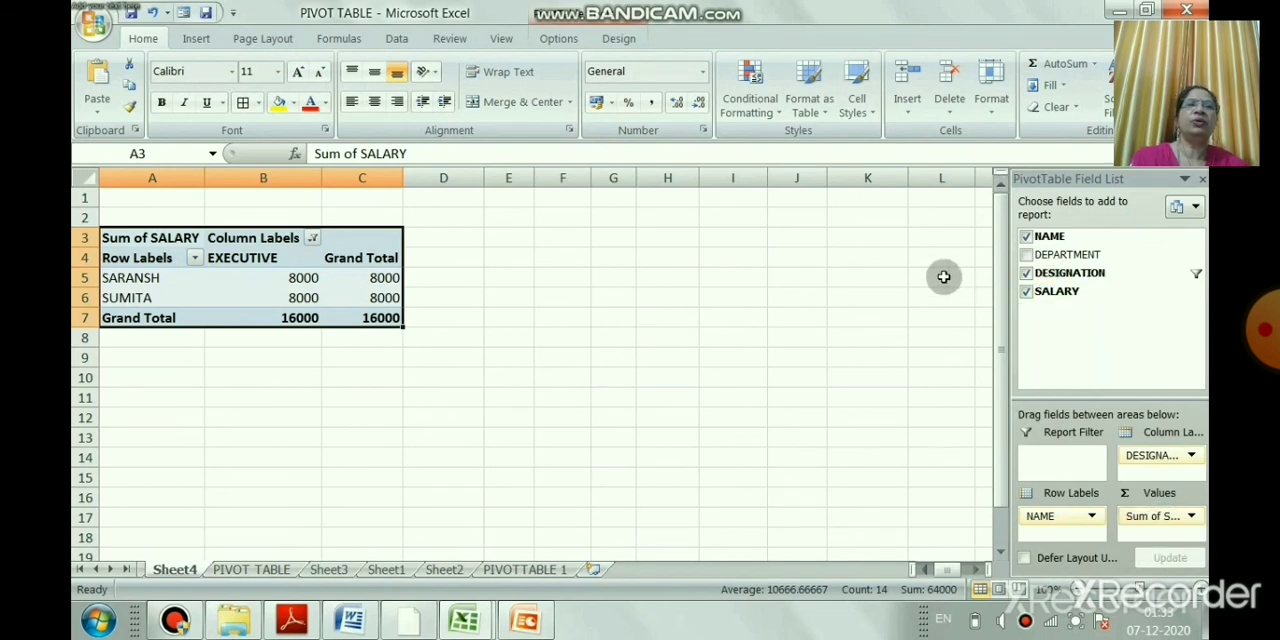
pyautogui.moveTo(1133, 460); pyautogui.dragTo(1090, 342)
pyautogui.moveTo(1072, 518)
pyautogui.mouseDown()
pyautogui.moveTo(1075, 460)
pyautogui.moveTo(1065, 487)
pyautogui.moveTo(1080, 515)
pyautogui.moveTo(1055, 522)
pyautogui.mouseUp()
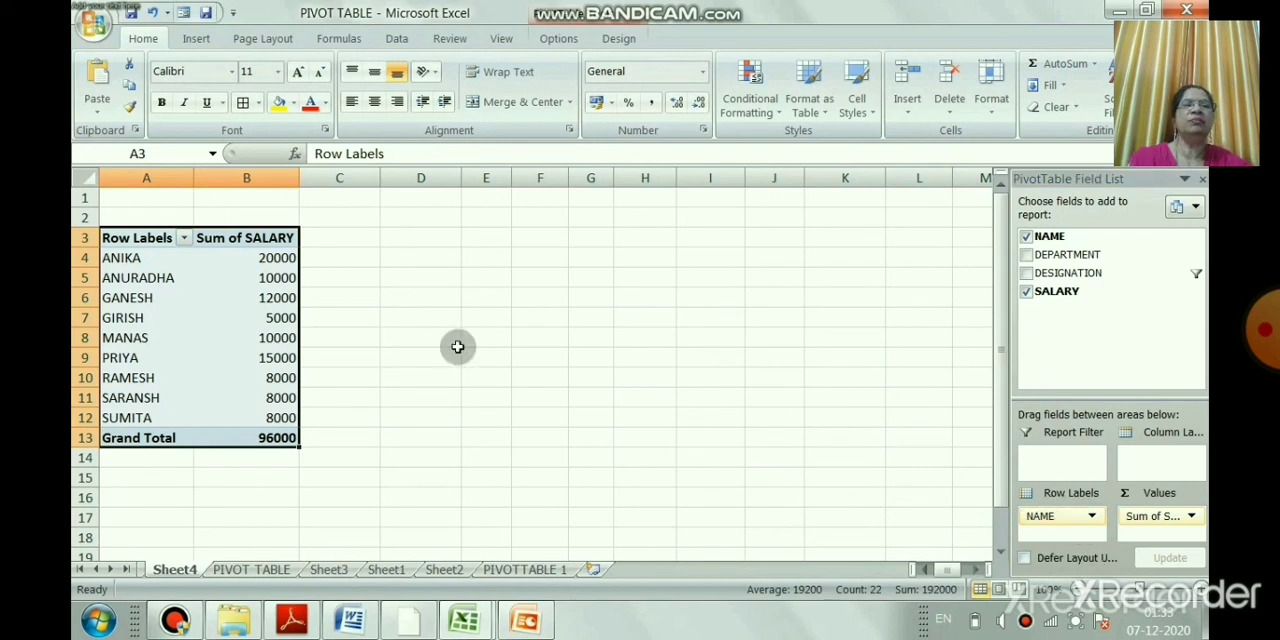
# Deselect all names in the pivot table's NAME row filter
pyautogui.click(184, 238)
pyautogui.click(128, 396)
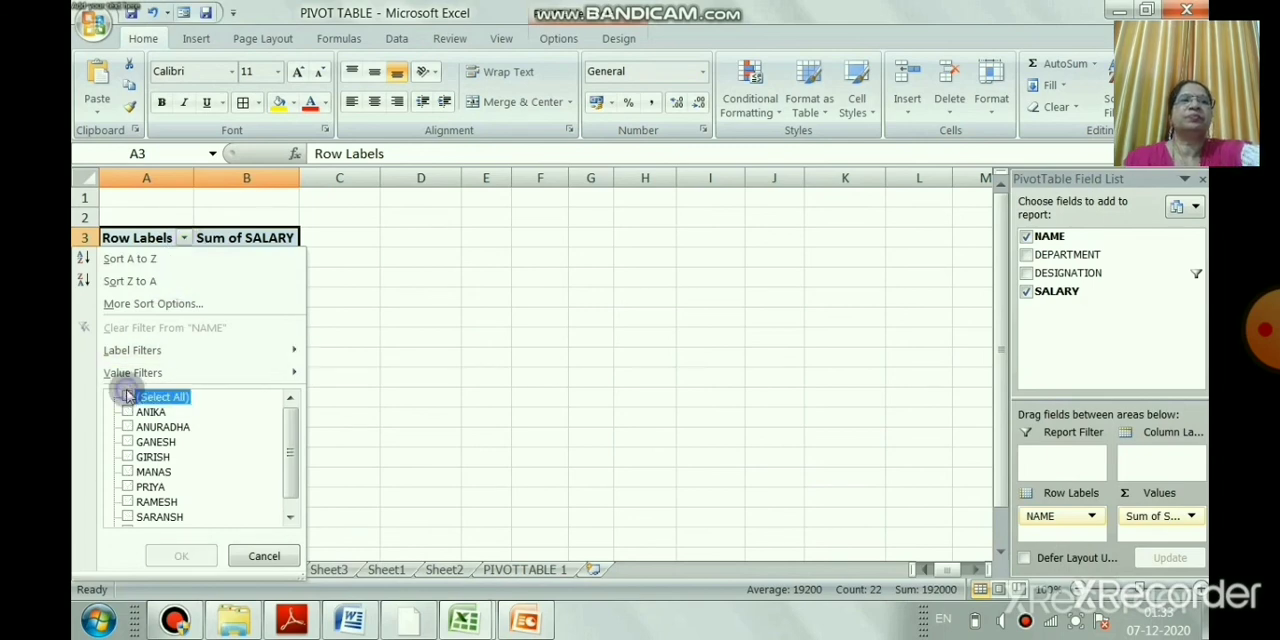